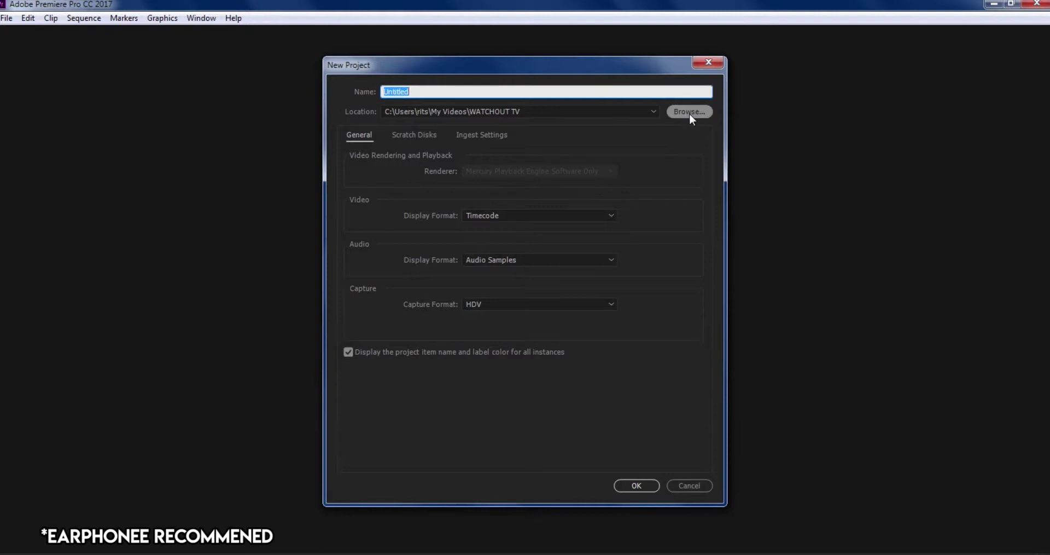
# Browse to the Videos library as the place for the new project's location.
pyautogui.click(689, 112)
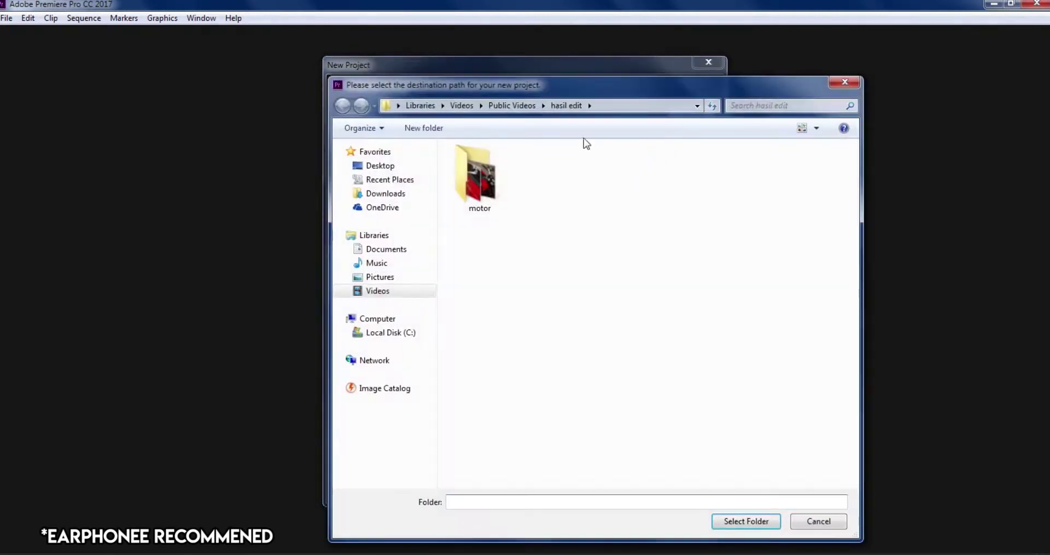
pyautogui.click(511, 105)
pyautogui.click(460, 106)
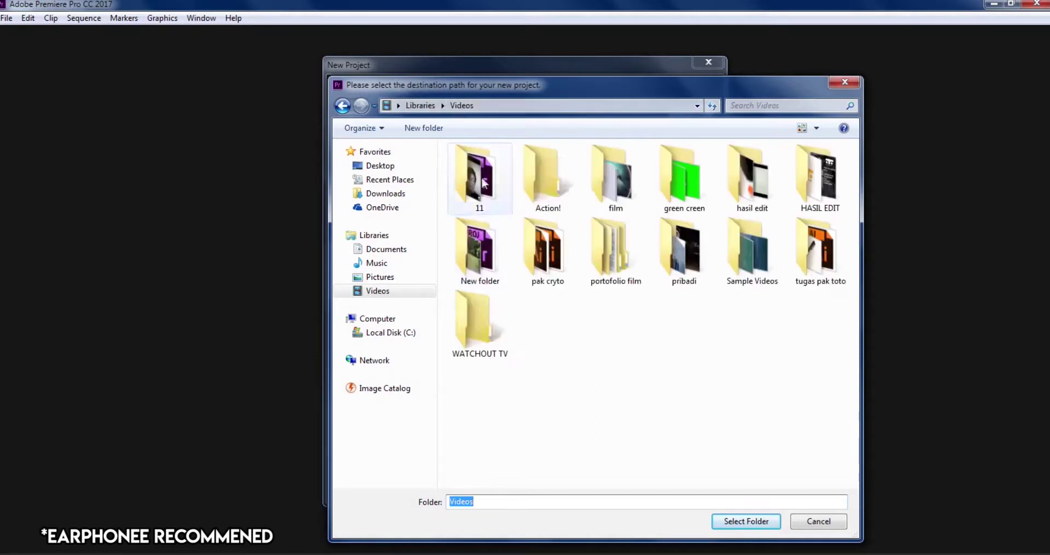
pyautogui.click(407, 320)
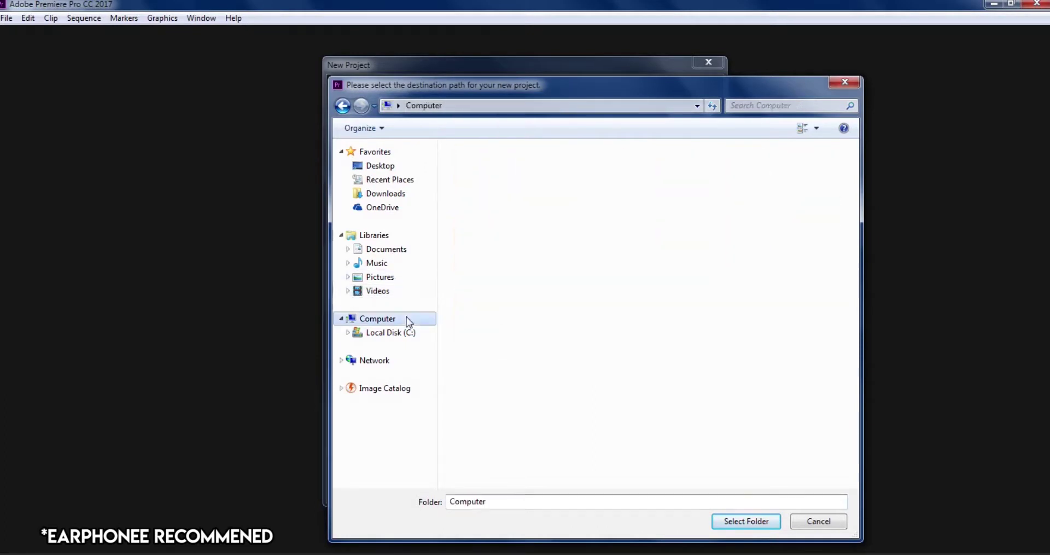
pyautogui.click(395, 294)
pyautogui.click(388, 277)
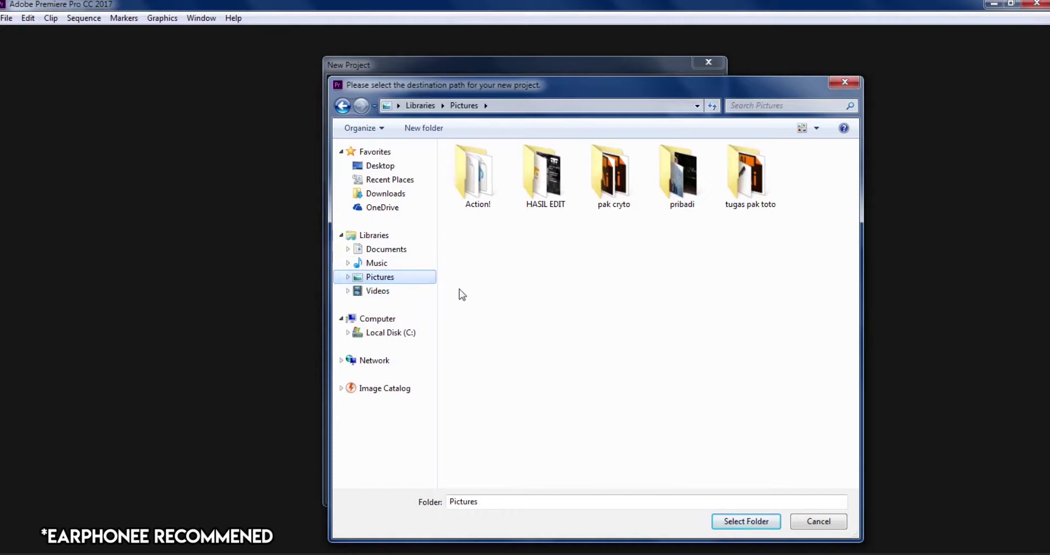
pyautogui.click(386, 291)
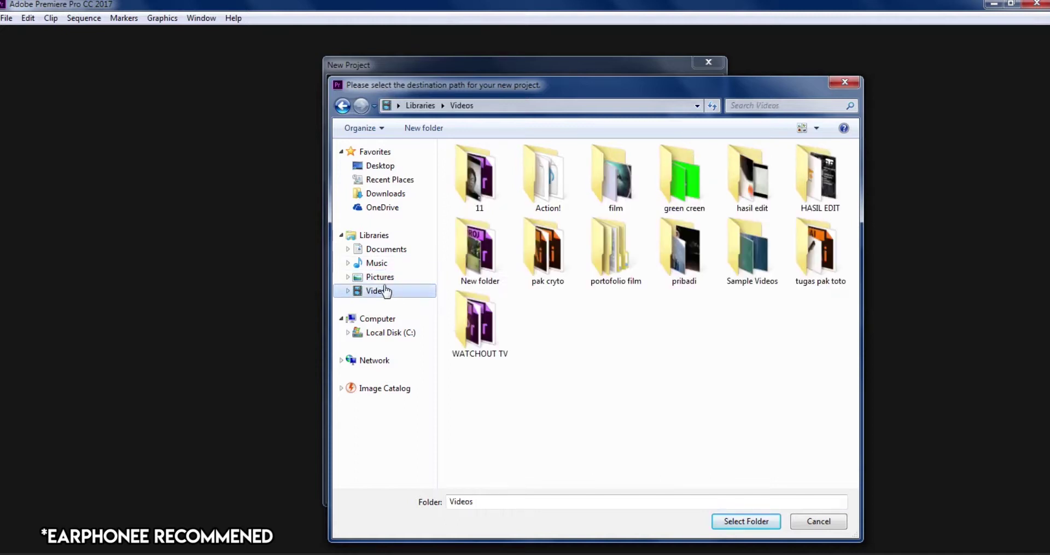
# Create a new folder named cihuy in the Videos library.
pyautogui.rightClick(619, 329)
pyautogui.moveTo(684, 476)
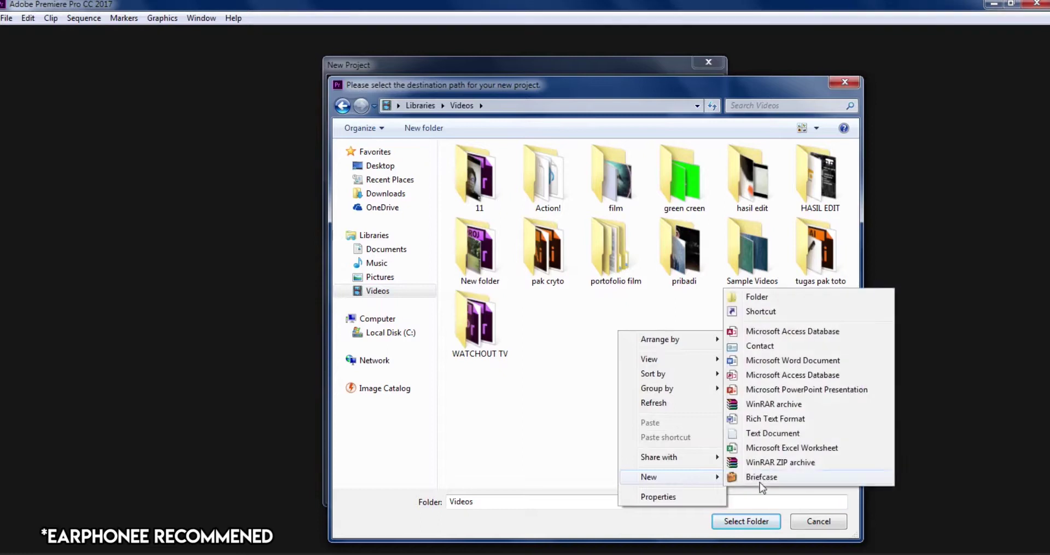
pyautogui.click(742, 296)
pyautogui.press('BackSpace')
pyautogui.write('cihuy')
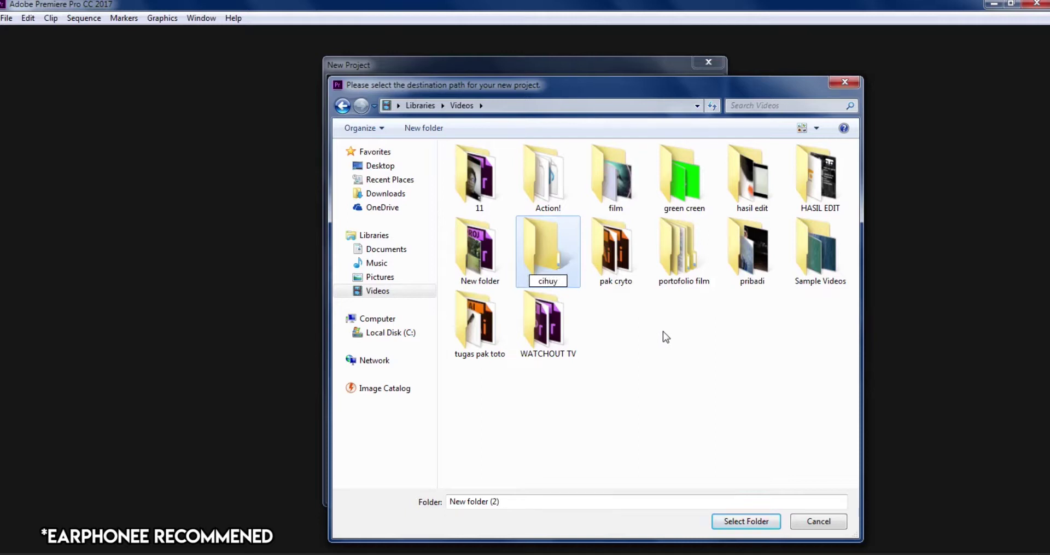
pyautogui.press('Return')
# Open the cihuy folder and choose it as the new project's location.
pyautogui.click(635, 194)
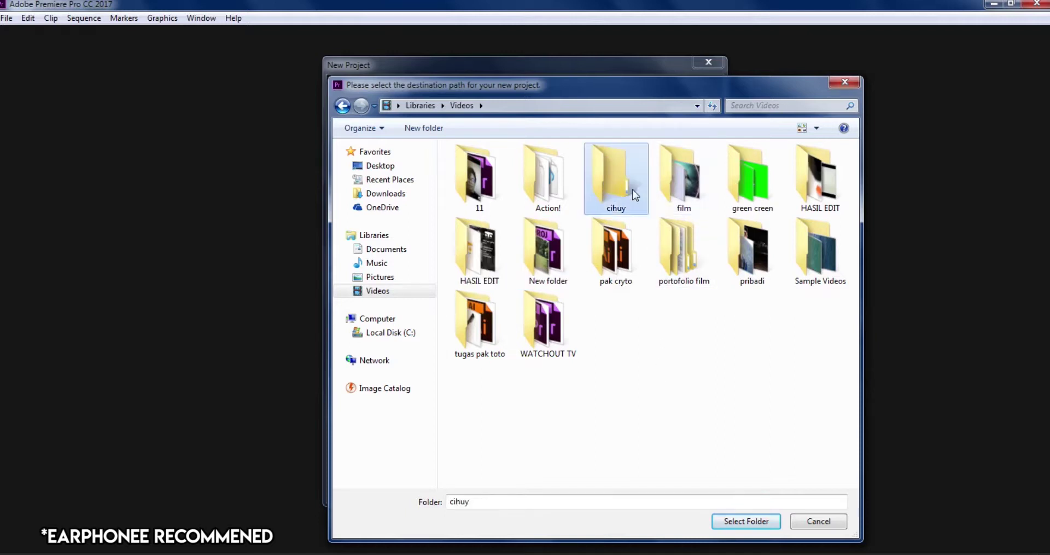
pyautogui.doubleClick(635, 194)
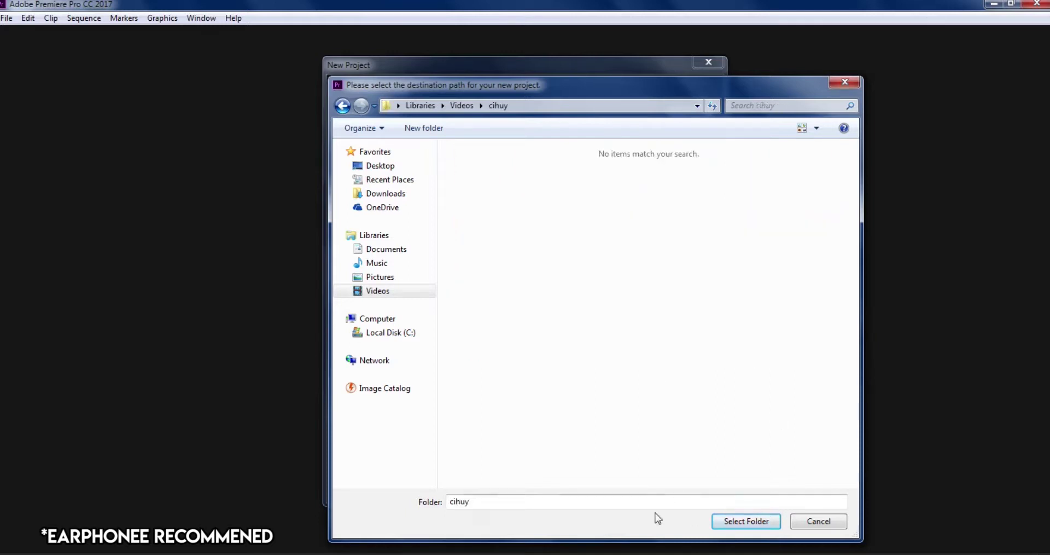
pyautogui.click(744, 522)
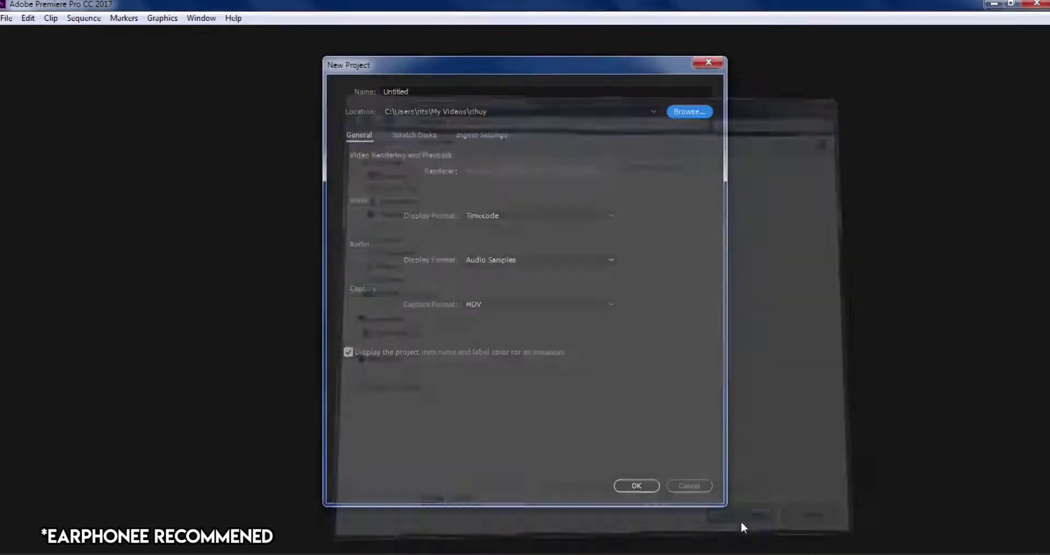
# Name the project testtttt and create it.
pyautogui.click(411, 92)
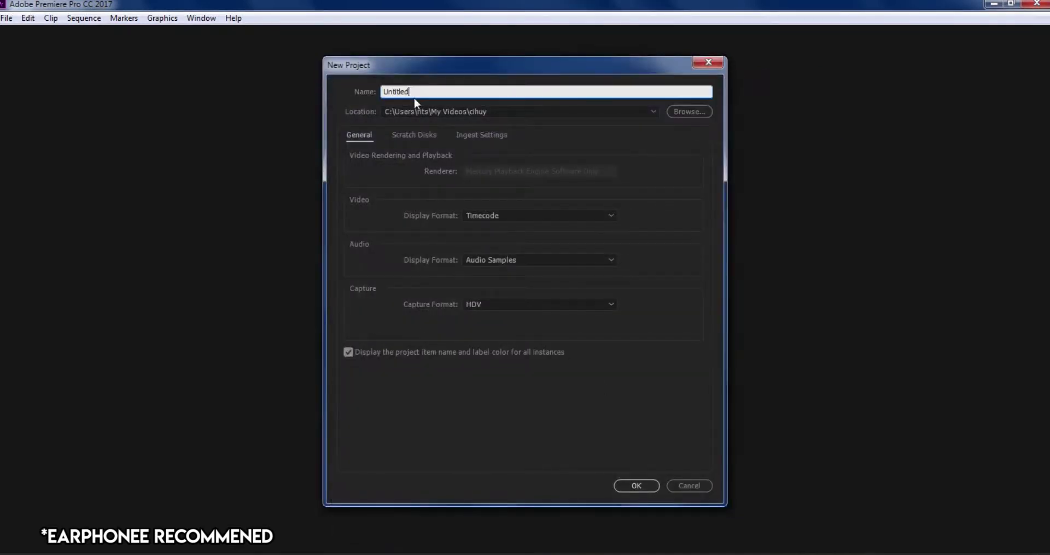
pyautogui.doubleClick(410, 96)
pyautogui.press('BackSpace')
pyautogui.click(641, 486)
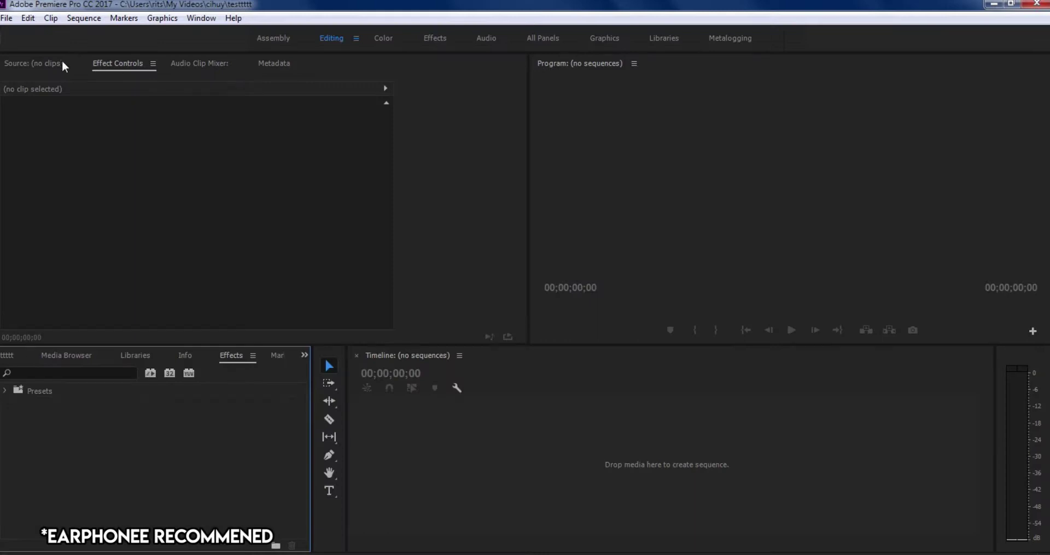
# Show the Source monitor and start importing media, browsing to New folder in the Videos library.
pyautogui.click(60, 64)
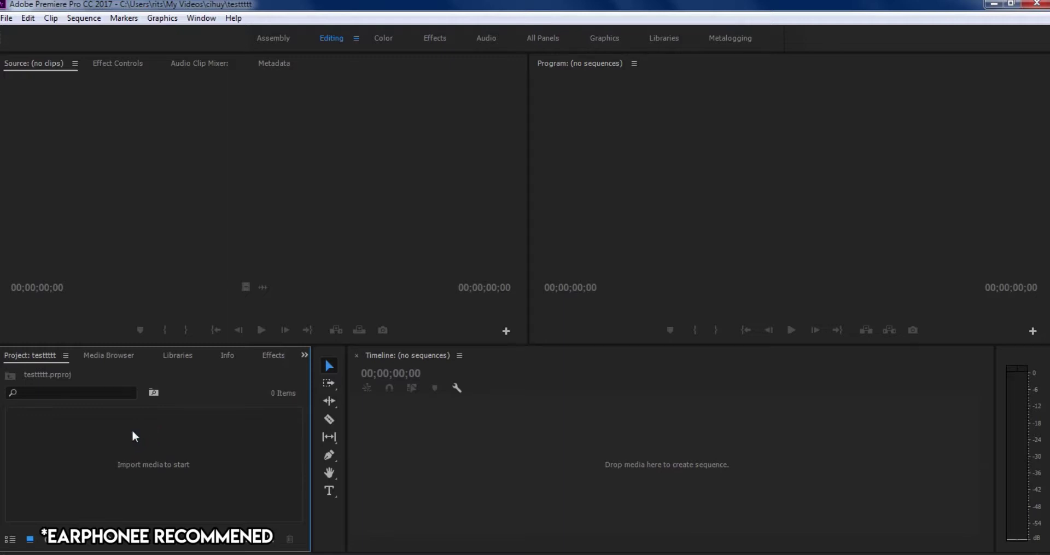
pyautogui.hotkey('ctrl', 'i')
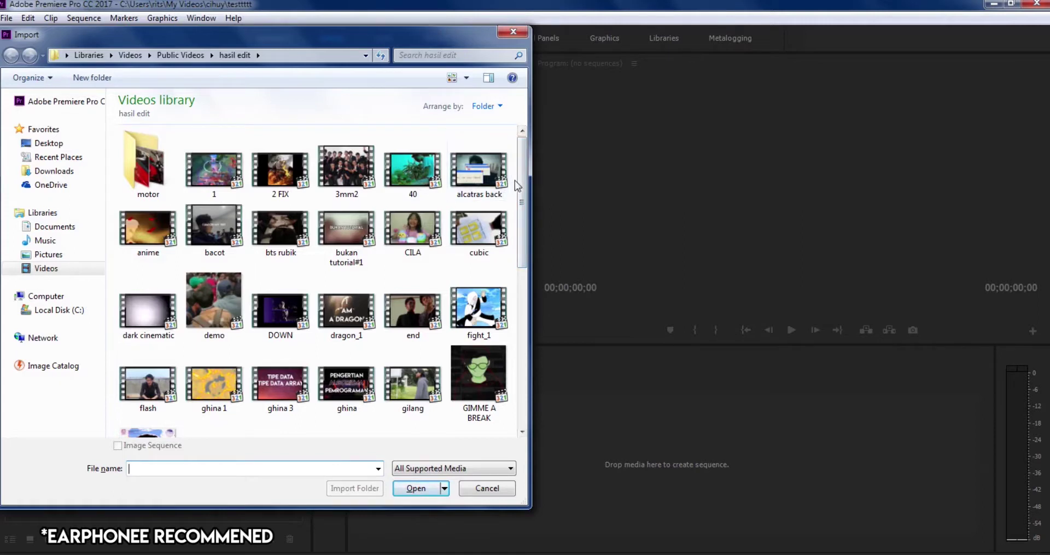
pyautogui.moveTo(517, 186); pyautogui.dragTo(504, 351)
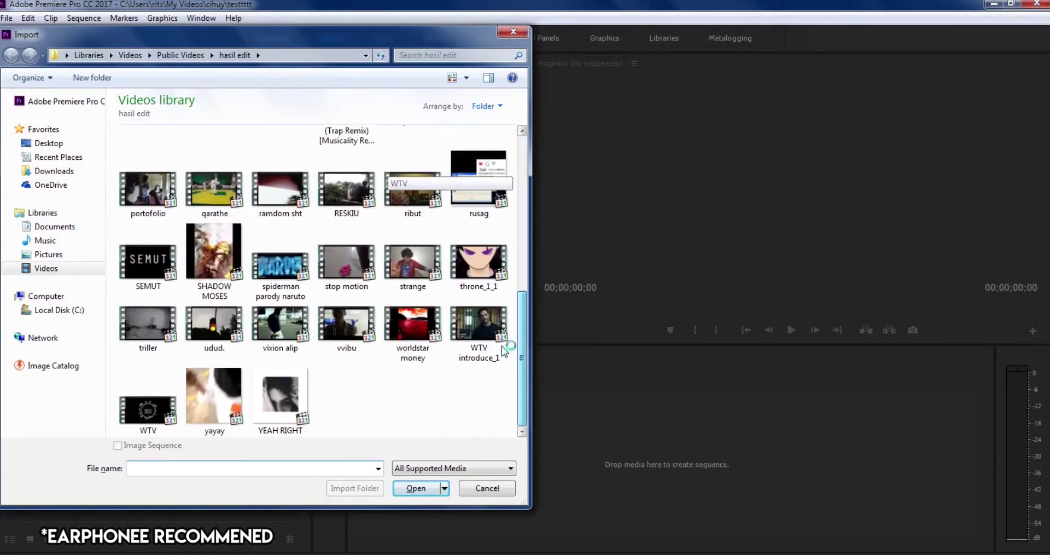
pyautogui.scroll(4, 504, 350)
pyautogui.scroll(-3, 506, 337)
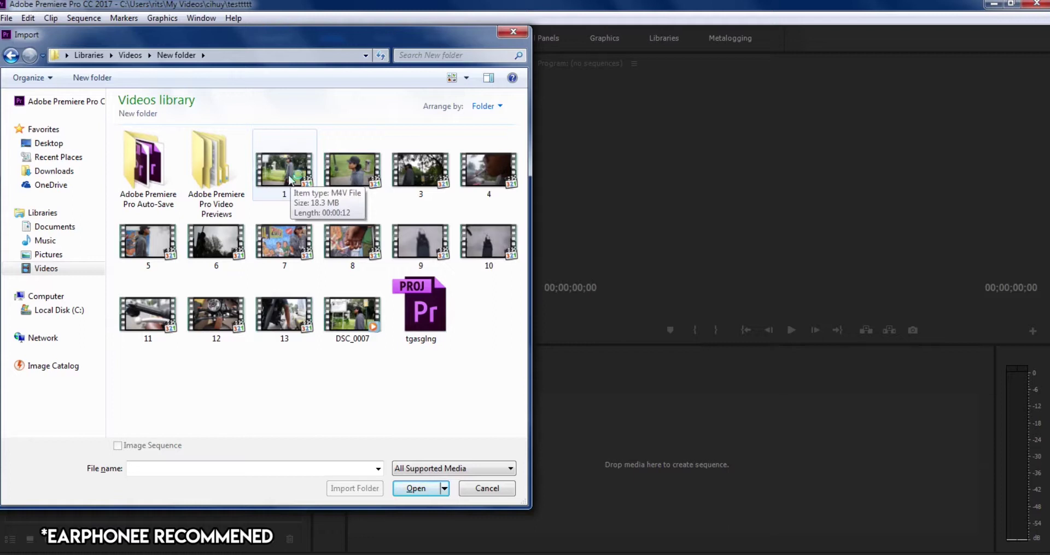
pyautogui.click(290, 179)
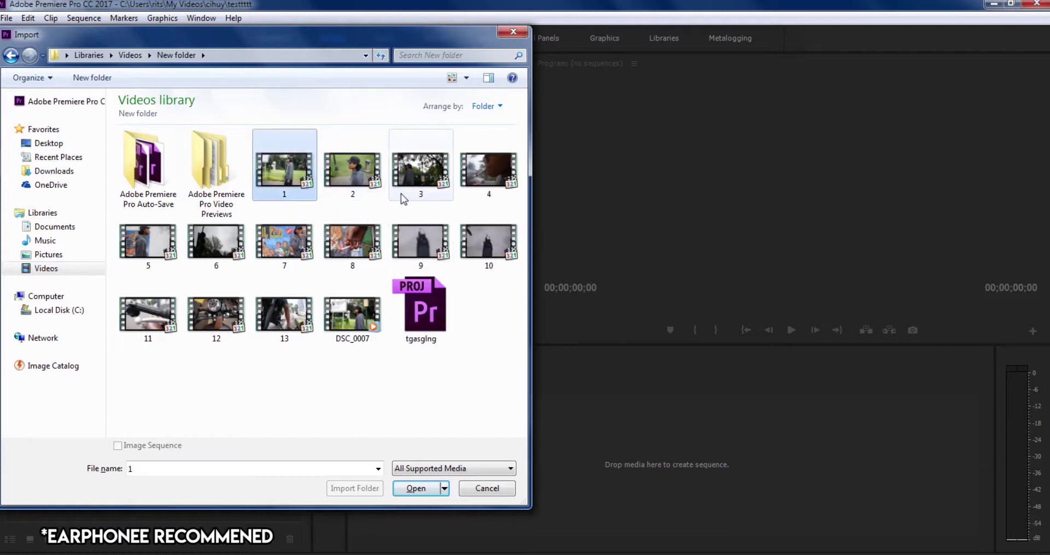
pyautogui.keyDown('ctrl'); pyautogui.click(352, 170); pyautogui.keyUp('ctrl')
pyautogui.keyDown('ctrl'); pyautogui.click(420, 170); pyautogui.keyUp('ctrl')
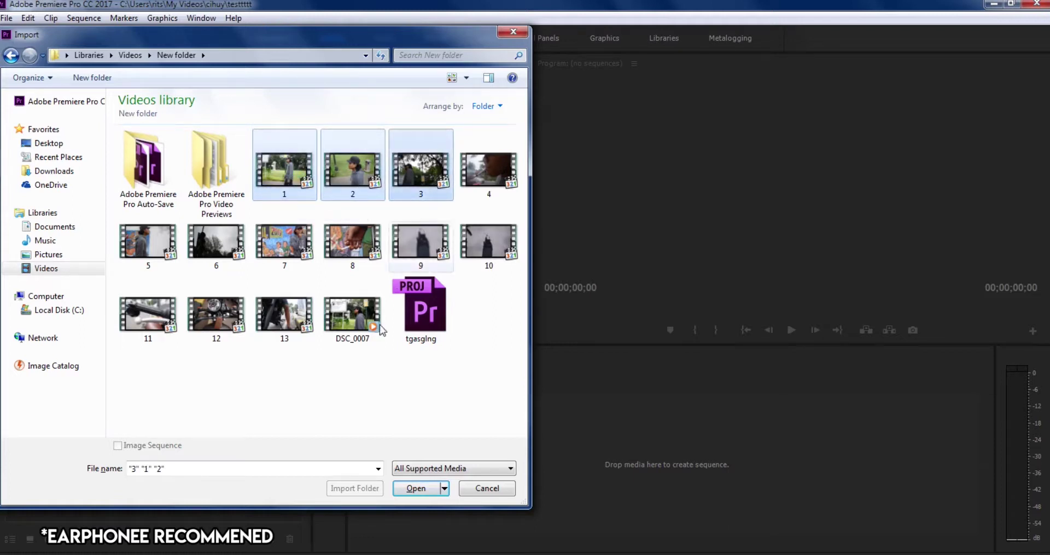
pyautogui.click(335, 359)
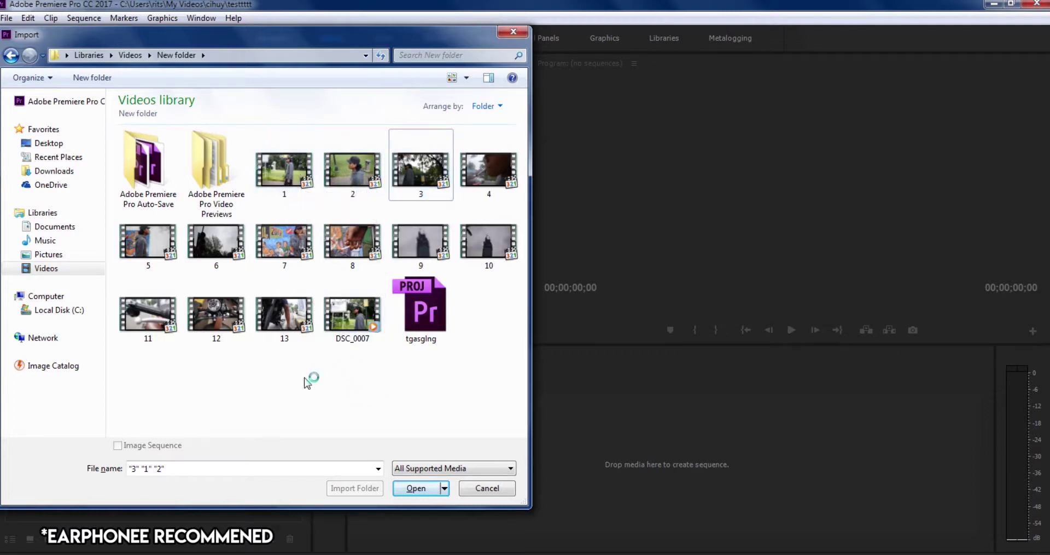
# Import the video clips 1, 2 and 3 from New folder into the project.
pyautogui.click(285, 165)
pyautogui.keyDown('ctrl'); pyautogui.click(331, 169); pyautogui.keyUp('ctrl')
pyautogui.keyDown('ctrl'); pyautogui.click(423, 170); pyautogui.keyUp('ctrl')
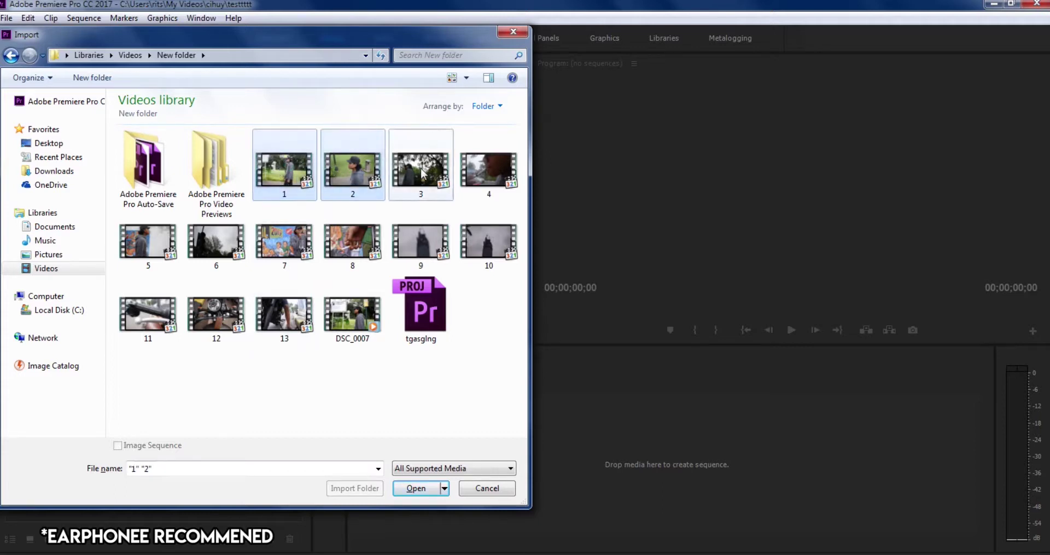
pyautogui.click(418, 489)
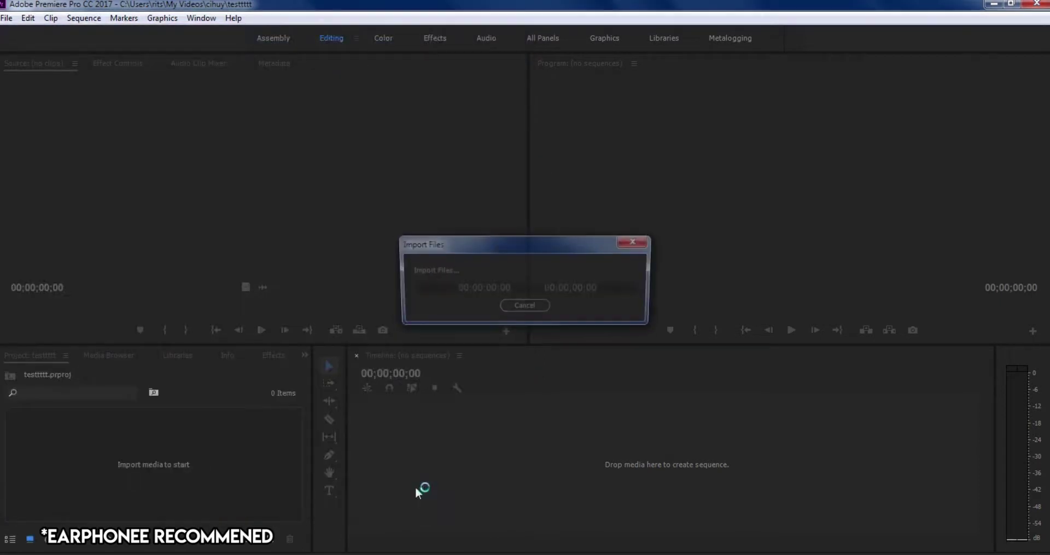
pyautogui.click(159, 503)
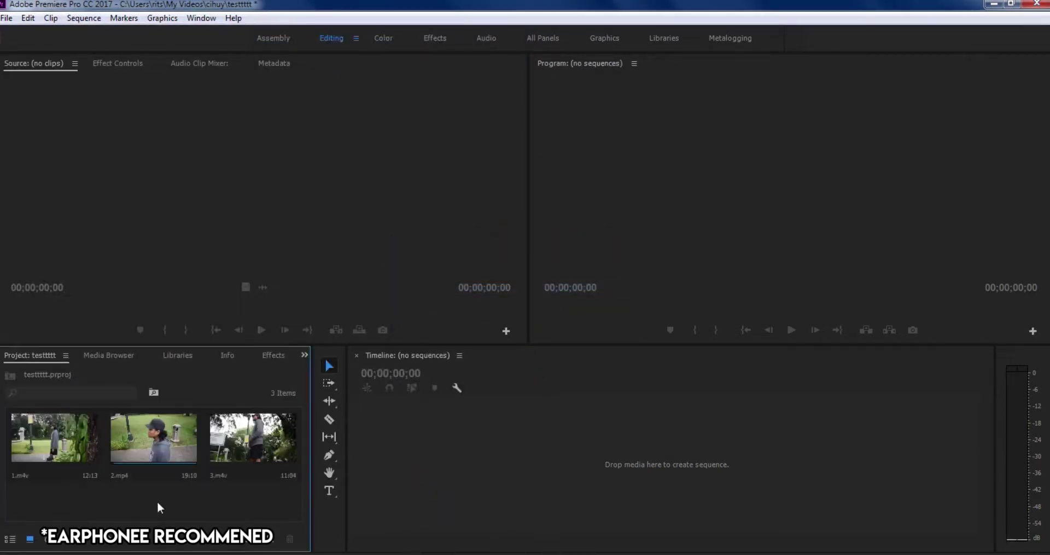
# Open clip 1.m4v in the Source monitor and play through it to examine its footage.
pyautogui.click(66, 457)
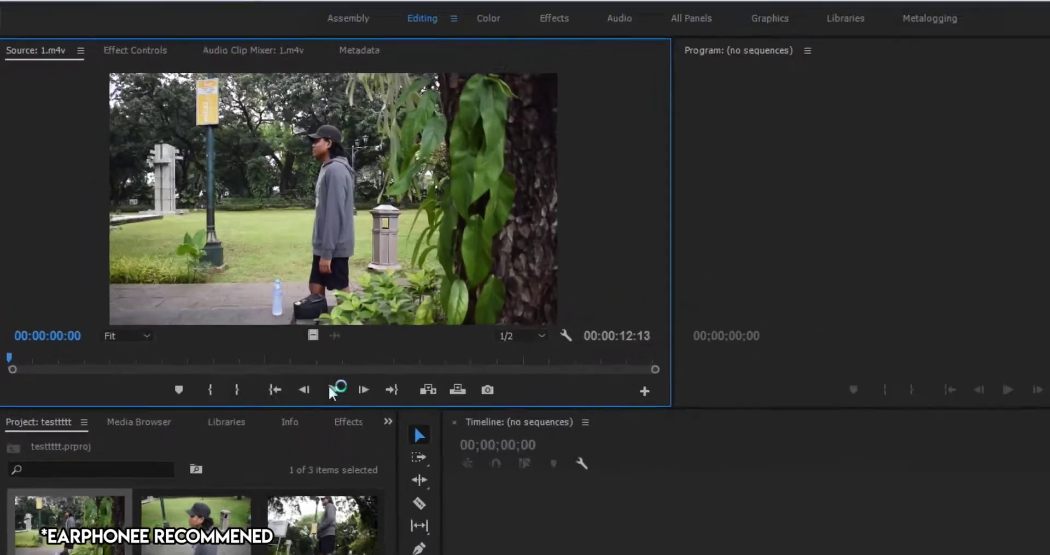
pyautogui.click(261, 329)
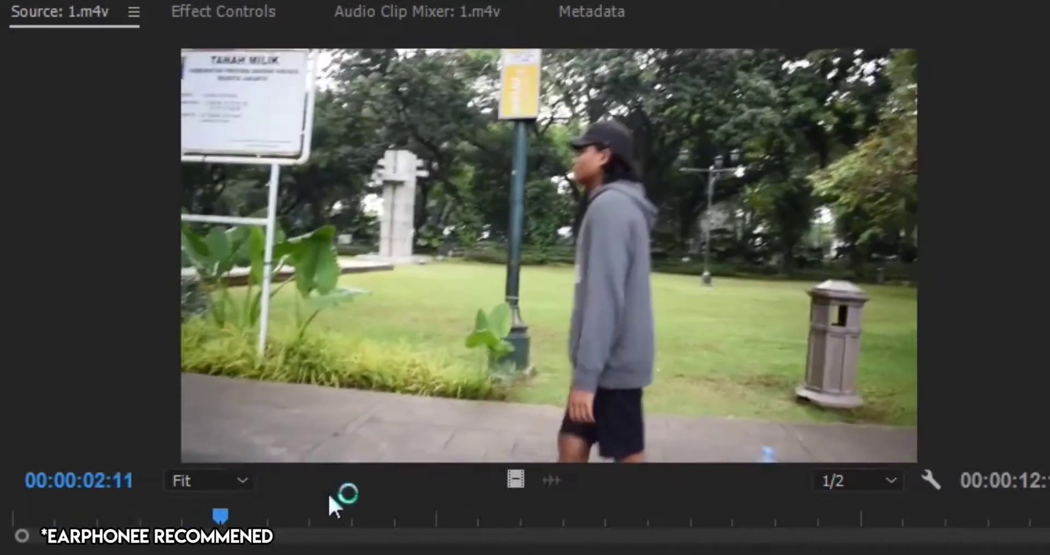
pyautogui.moveTo(274, 509); pyautogui.dragTo(384, 551)
pyautogui.press('space')
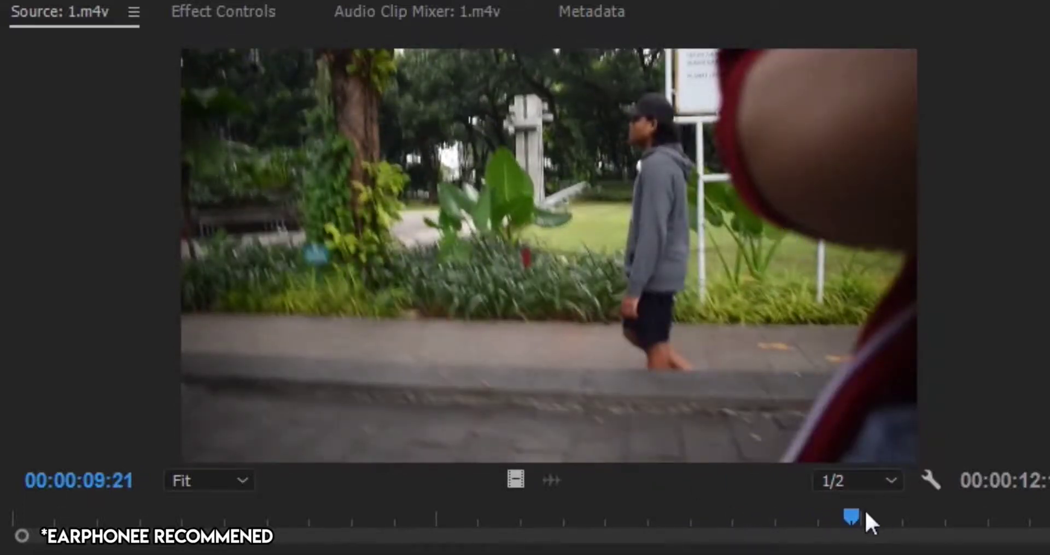
# Mark the out point of 1.m4v at 00:00:09:06 and its in point at 00:00:02:11.
pyautogui.moveTo(854, 510); pyautogui.dragTo(805, 533)
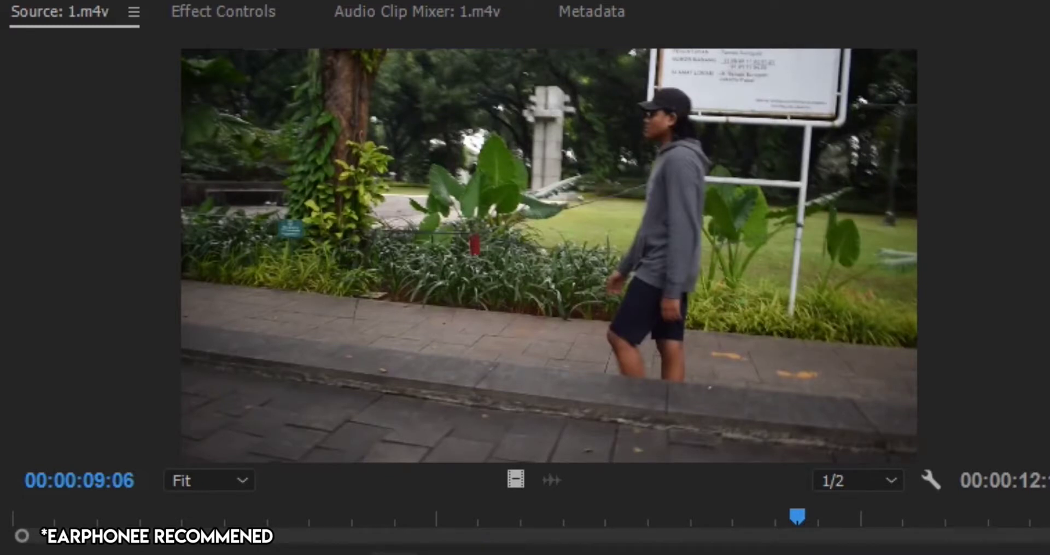
pyautogui.press('o')
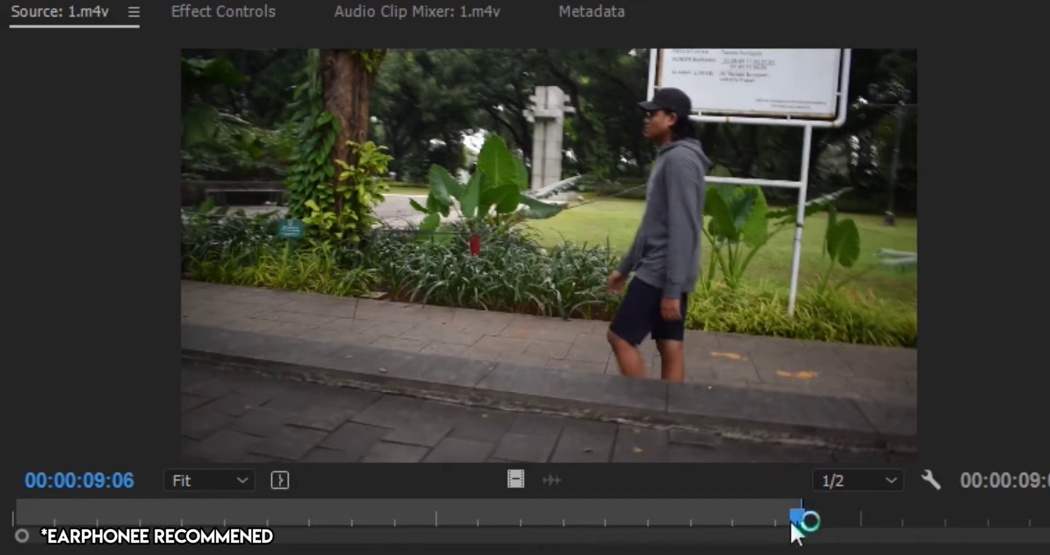
pyautogui.moveTo(747, 524); pyautogui.dragTo(216, 552)
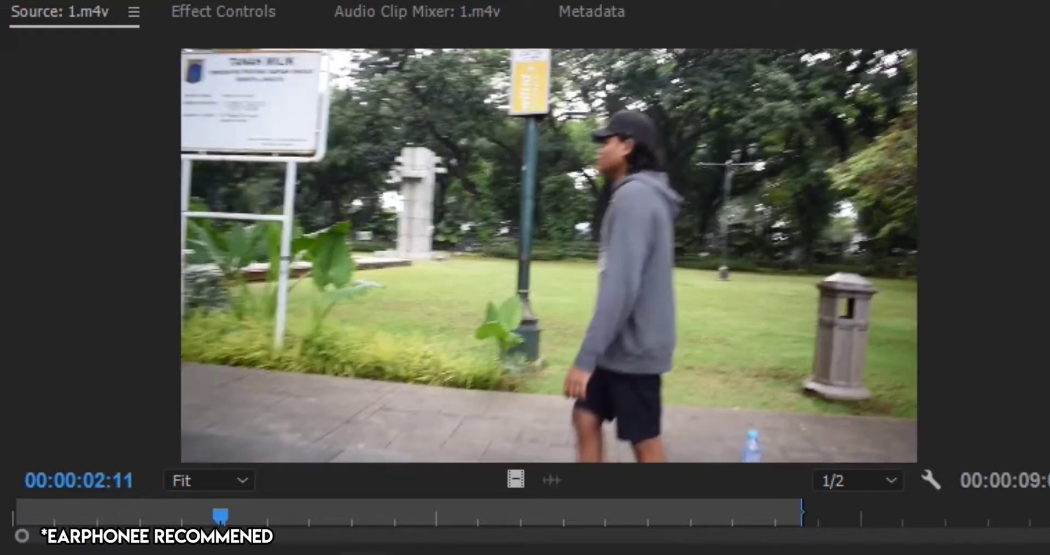
pyautogui.press('i')
# Scrub through the marked range of 1.m4v to review the footage between the in and out points.
pyautogui.moveTo(222, 524); pyautogui.dragTo(798, 550)
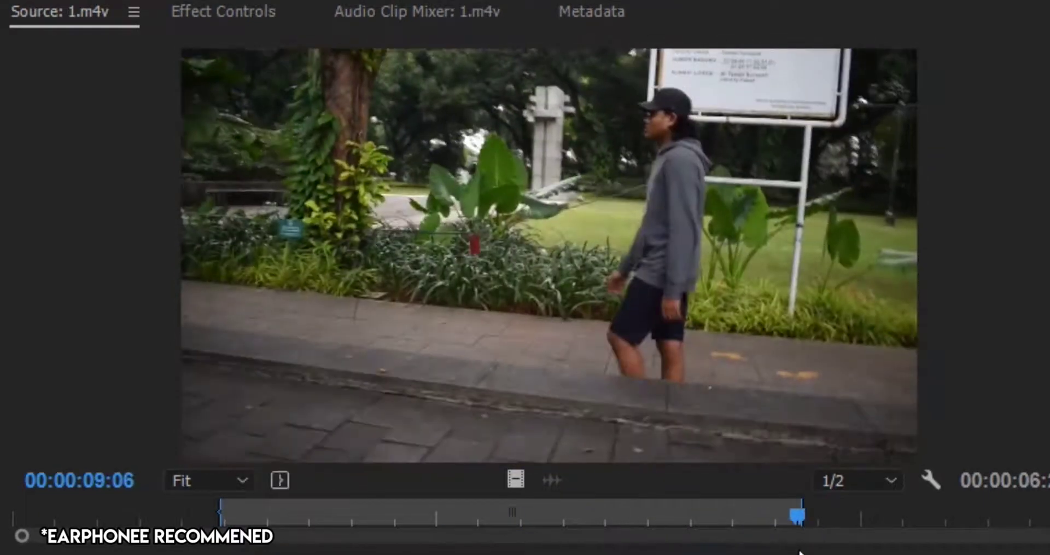
pyautogui.moveTo(818, 518); pyautogui.dragTo(571, 552)
pyautogui.moveTo(571, 515); pyautogui.dragTo(391, 553)
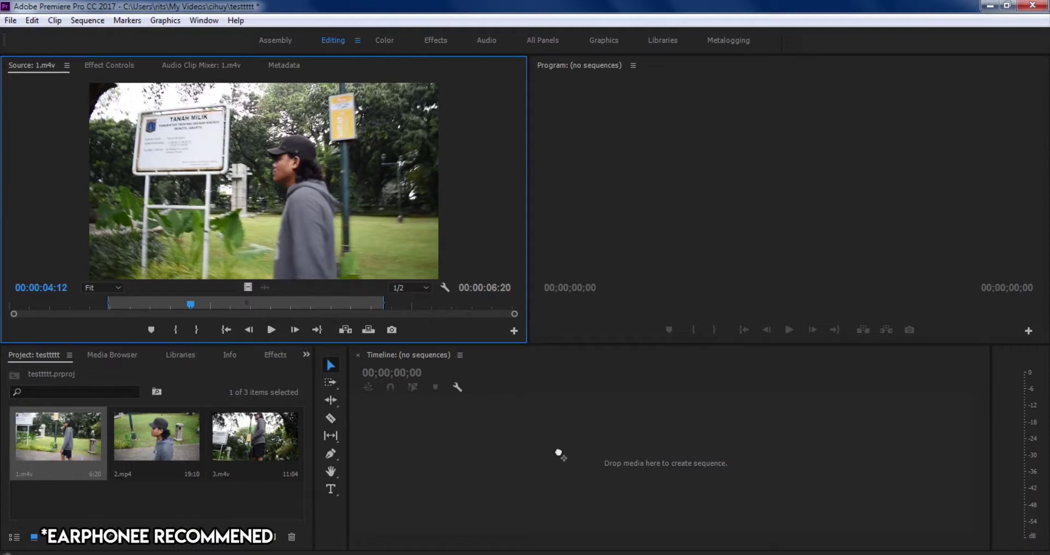
# Create a sequence by placing the marked range of 1.m4v on the empty timeline, and delete the placed clip from track V1.
pyautogui.moveTo(558, 453); pyautogui.dragTo(560, 449)
pyautogui.moveTo(510, 389)
pyautogui.mouseDown()
pyautogui.moveTo(545, 388)
pyautogui.moveTo(525, 391)
pyautogui.mouseUp()
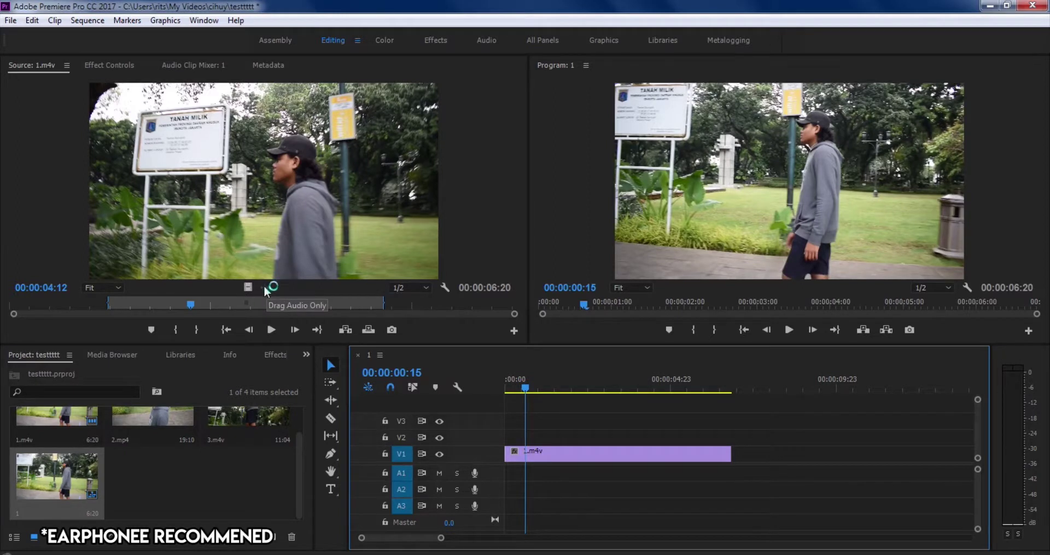
pyautogui.click(662, 450)
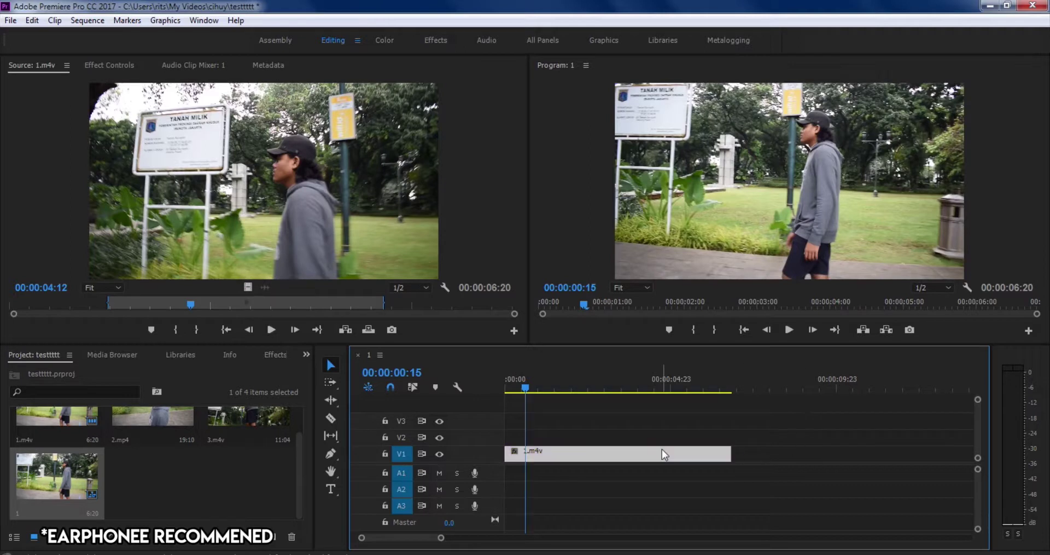
pyautogui.press('Delete')
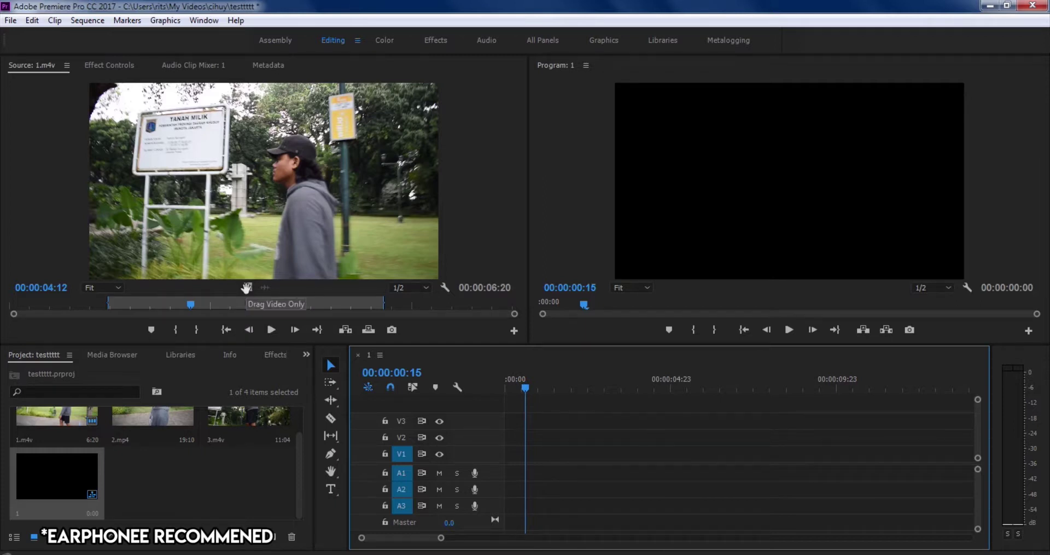
# Try placing only the video of the marked 1.m4v range on track V1, and delete the placed clip.
pyautogui.click(247, 287)
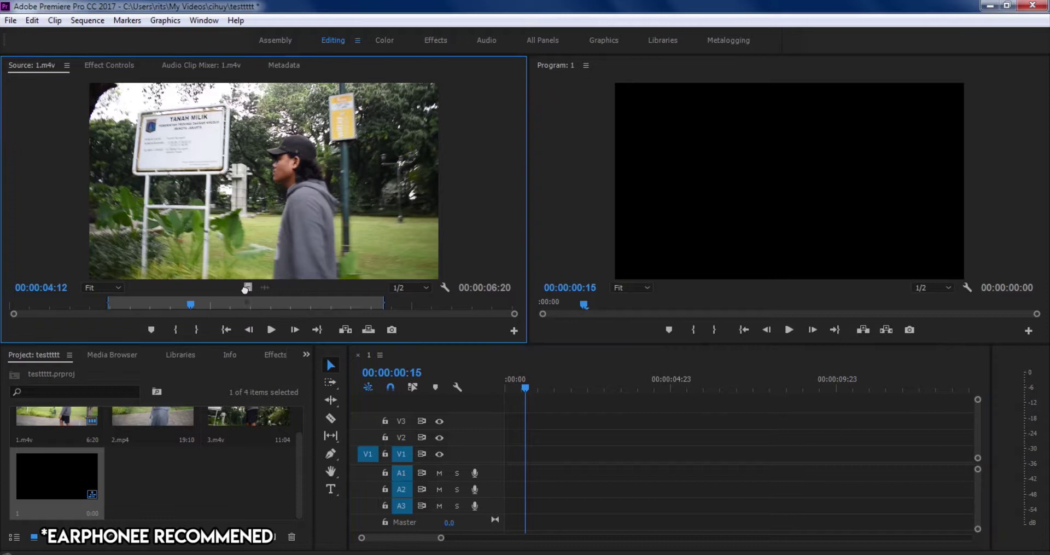
pyautogui.moveTo(446, 374); pyautogui.dragTo(539, 456)
pyautogui.click(554, 459)
pyautogui.press('Delete')
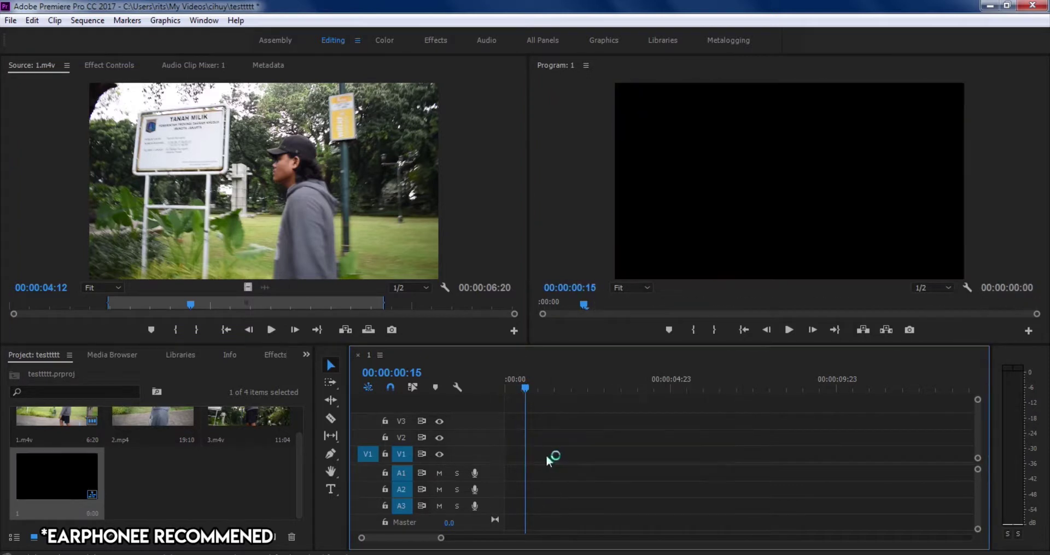
# Place the marked range of 1.m4v on track V1 at the start of the timeline.
pyautogui.click(265, 285)
pyautogui.click(513, 478)
pyautogui.click(211, 224)
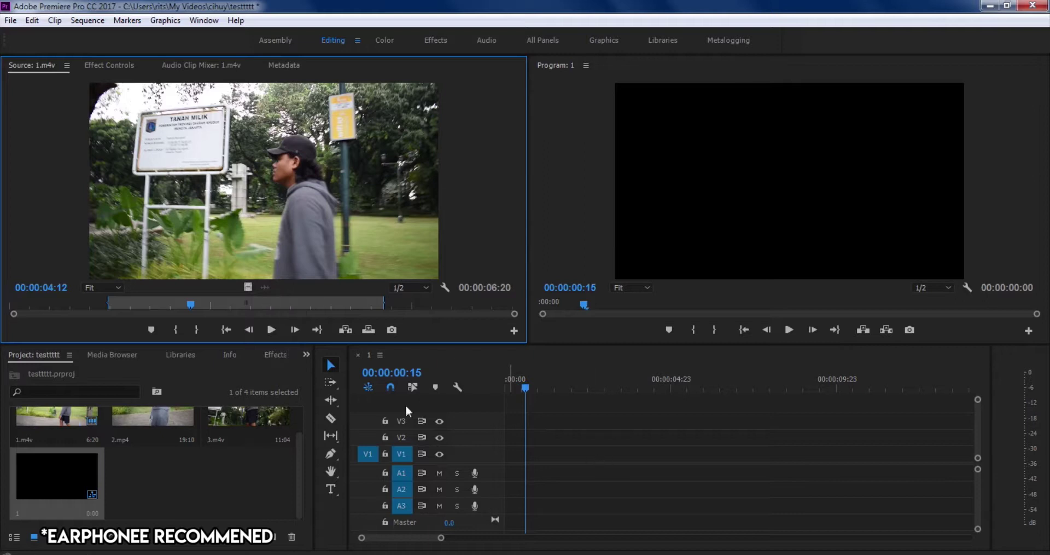
pyautogui.moveTo(251, 212); pyautogui.dragTo(515, 463)
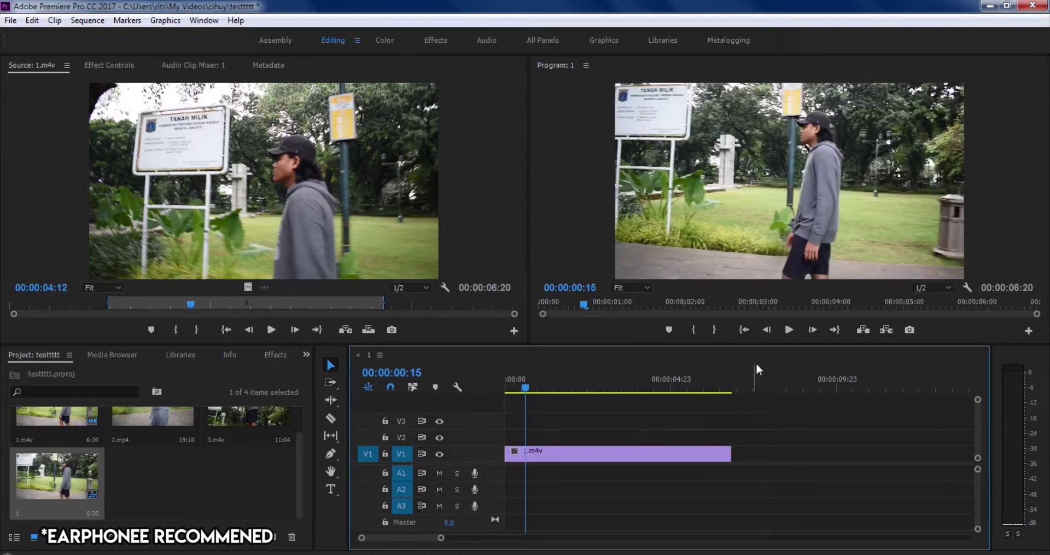
pyautogui.moveTo(442, 537); pyautogui.dragTo(505, 542)
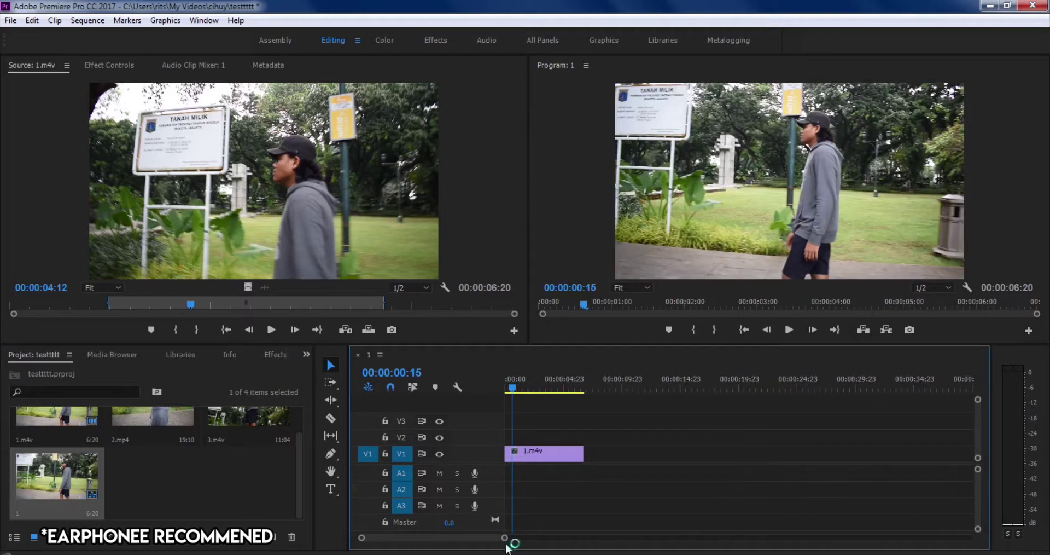
# Mark a range of 2.mp4 with a duration of 00:00:04:20 and place it on V1 directly after 1.m4v.
pyautogui.scroll(1, 184, 468)
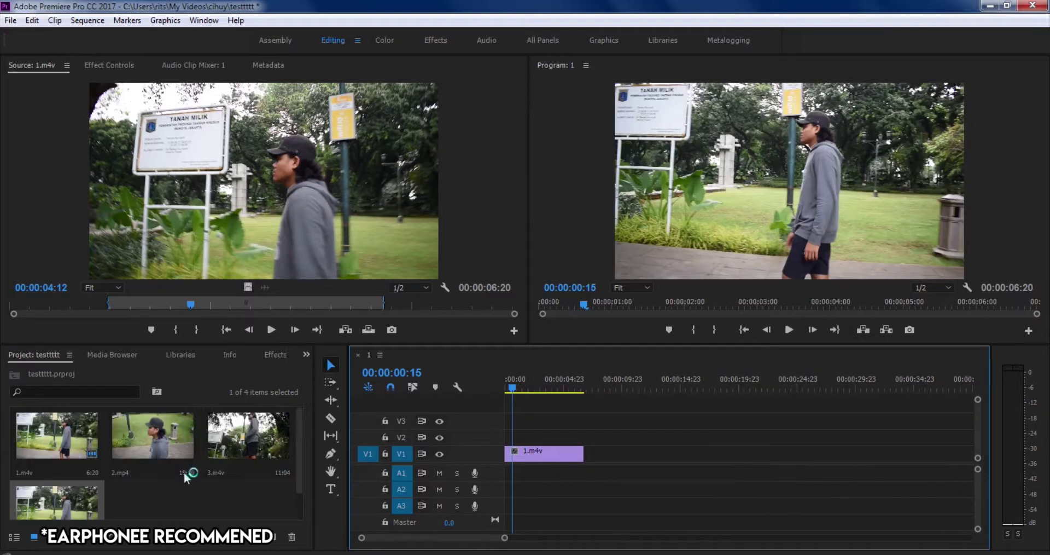
pyautogui.click(158, 442)
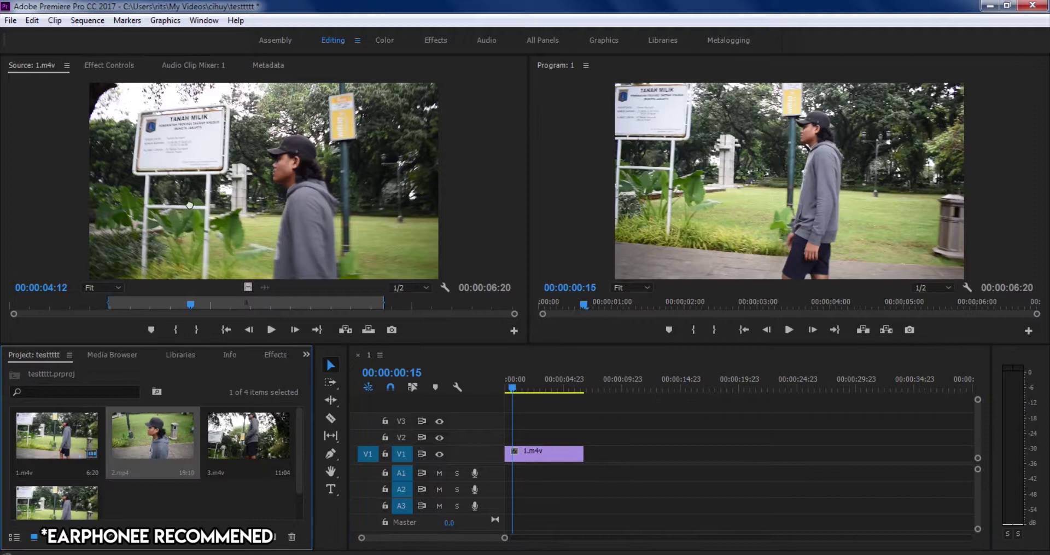
pyautogui.moveTo(189, 205); pyautogui.dragTo(213, 232)
pyautogui.click(263, 330)
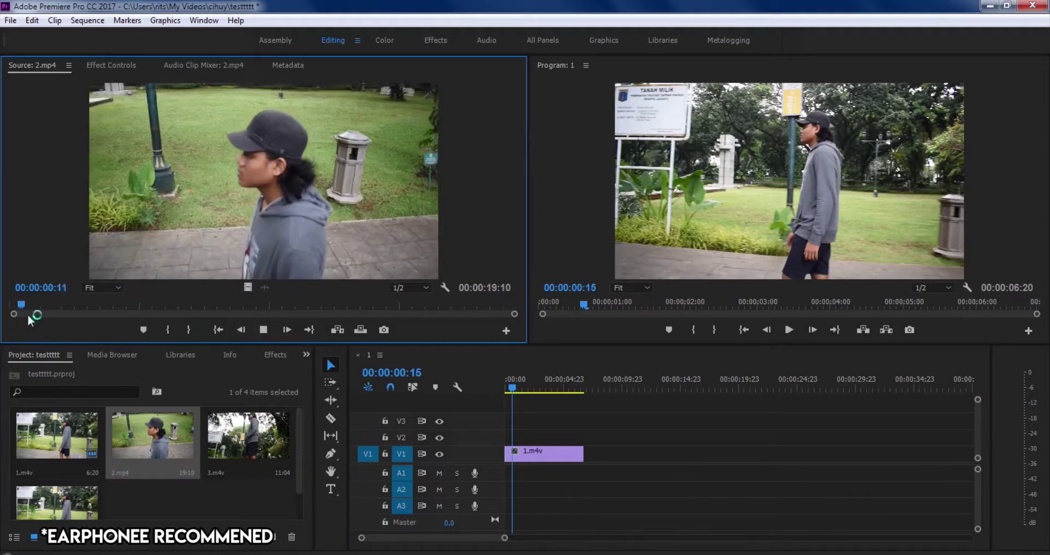
pyautogui.moveTo(31, 304)
pyautogui.mouseDown()
pyautogui.moveTo(364, 316)
pyautogui.moveTo(106, 313)
pyautogui.moveTo(249, 317)
pyautogui.moveTo(104, 304)
pyautogui.moveTo(232, 306)
pyautogui.moveTo(481, 334)
pyautogui.moveTo(183, 307)
pyautogui.moveTo(305, 306)
pyautogui.moveTo(182, 306)
pyautogui.moveTo(178, 324)
pyautogui.moveTo(315, 307)
pyautogui.mouseUp()
pyautogui.click(167, 329)
pyautogui.click(197, 330)
pyautogui.moveTo(236, 252); pyautogui.dragTo(588, 469)
# Play and scrub the sequence across the cut between 1.m4v and 2.mp4.
pyautogui.moveTo(517, 389); pyautogui.dragTo(582, 410)
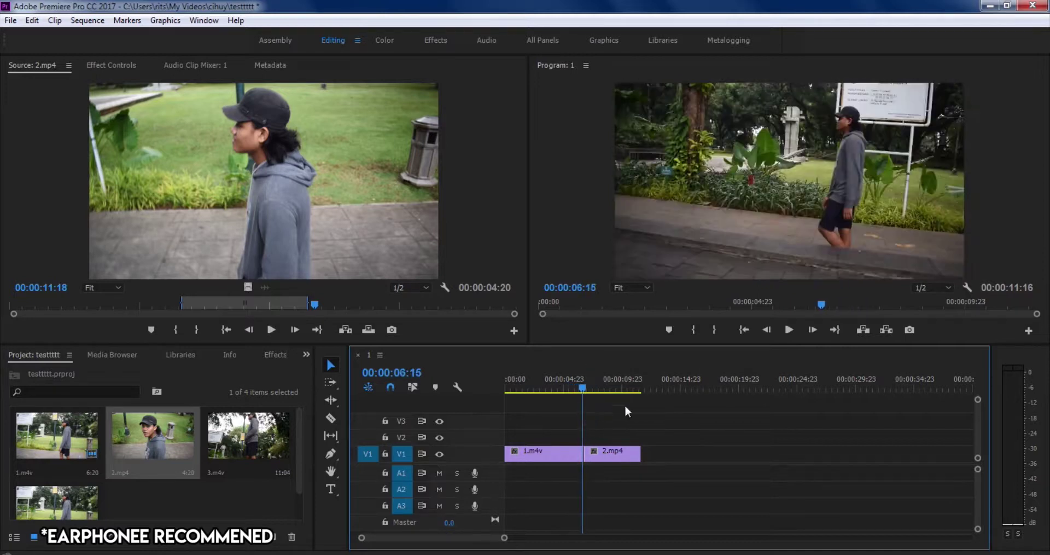
pyautogui.click(788, 331)
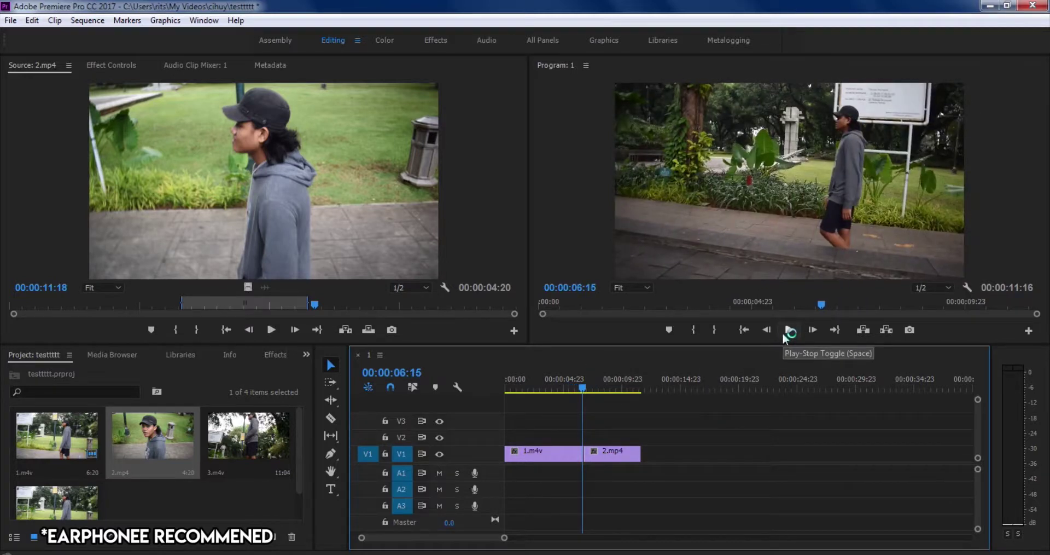
pyautogui.click(789, 331)
pyautogui.moveTo(610, 393); pyautogui.dragTo(537, 410)
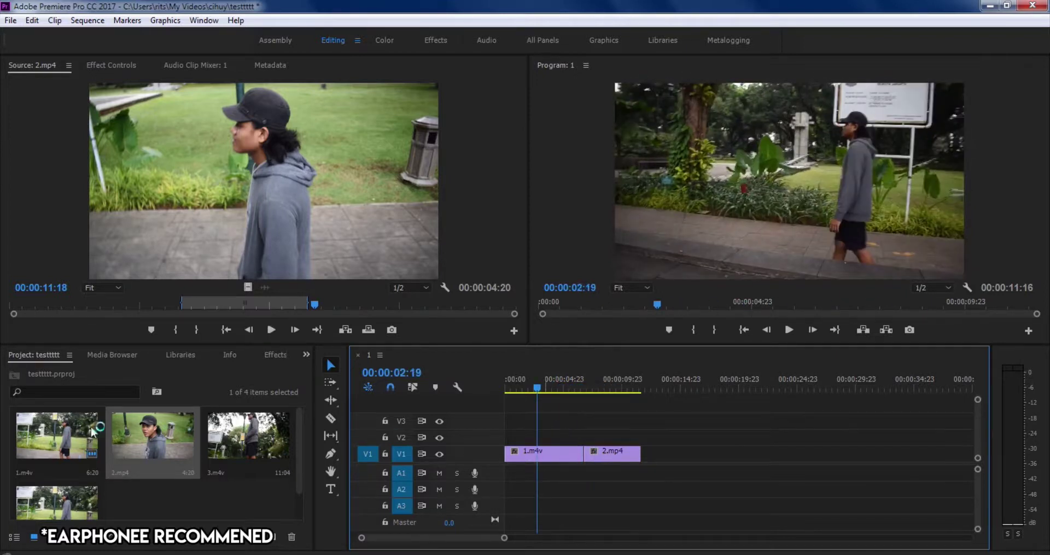
# Mark a range of 3.m4v with the out point at 00:00:05:20 and place it on V1 directly after 2.mp4.
pyautogui.doubleClick(248, 438)
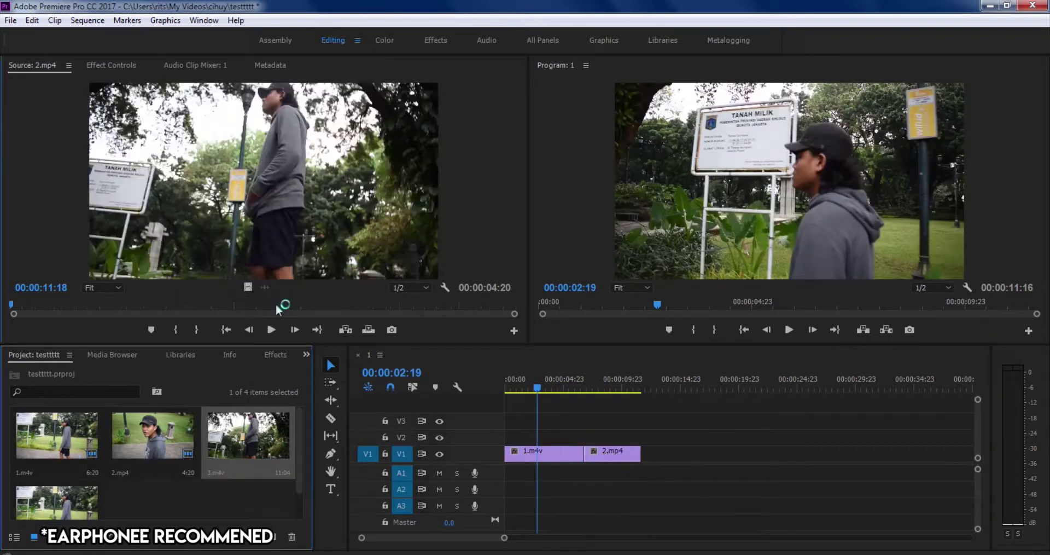
pyautogui.click(263, 330)
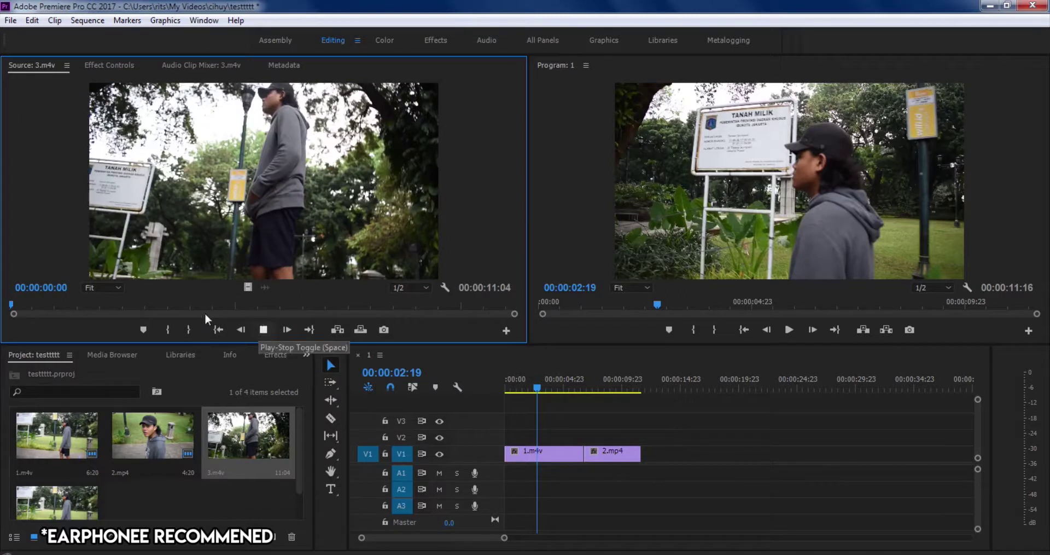
pyautogui.click(173, 330)
pyautogui.press('space')
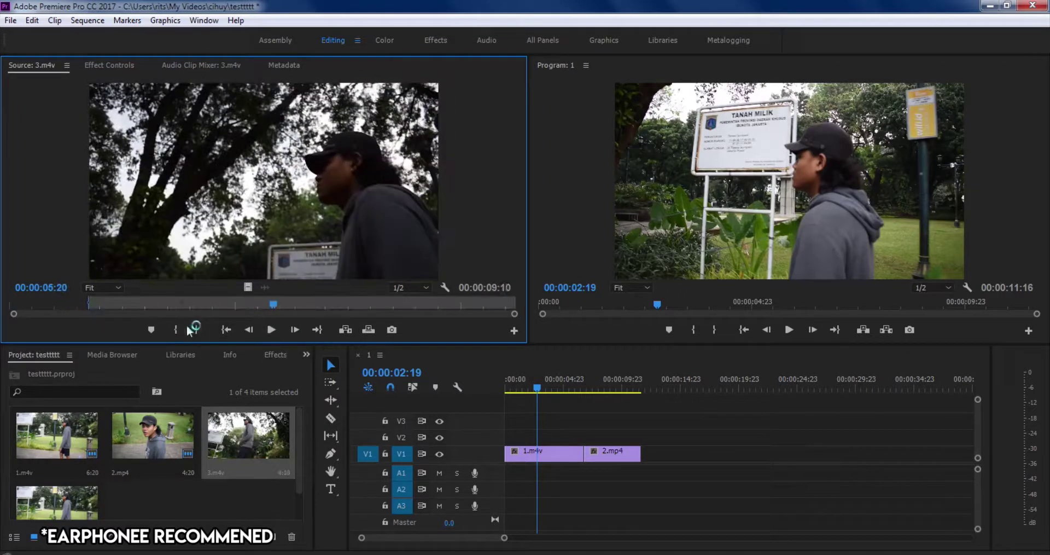
pyautogui.click(196, 330)
pyautogui.moveTo(248, 288); pyautogui.dragTo(632, 447)
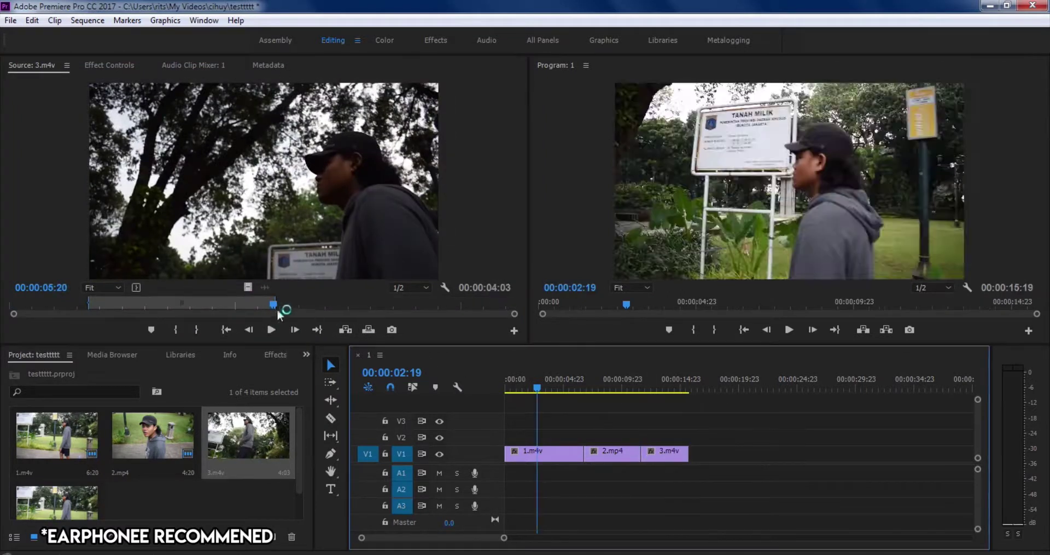
# Extend the out point of 3.m4v to the end of the source clip and move its in point to about 00:00:02:16.
pyautogui.moveTo(274, 305)
pyautogui.mouseDown()
pyautogui.moveTo(215, 305)
pyautogui.moveTo(384, 305)
pyautogui.mouseUp()
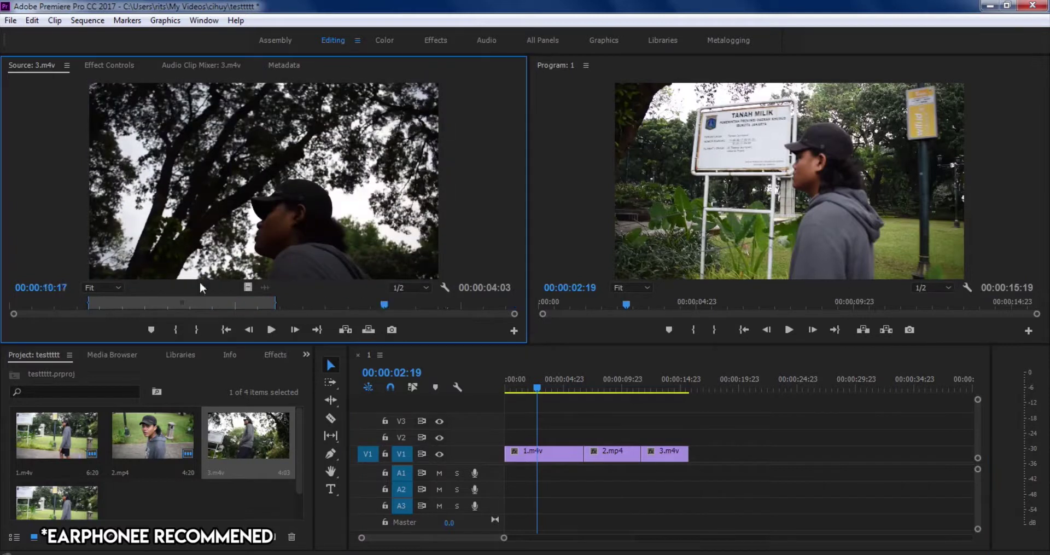
pyautogui.moveTo(496, 293); pyautogui.dragTo(516, 303)
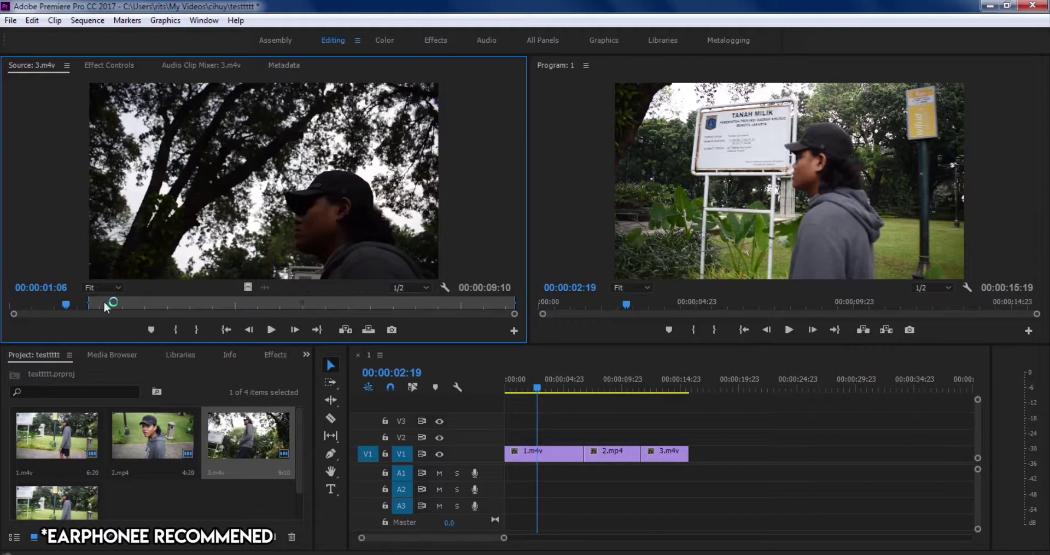
pyautogui.moveTo(88, 305); pyautogui.dragTo(148, 307)
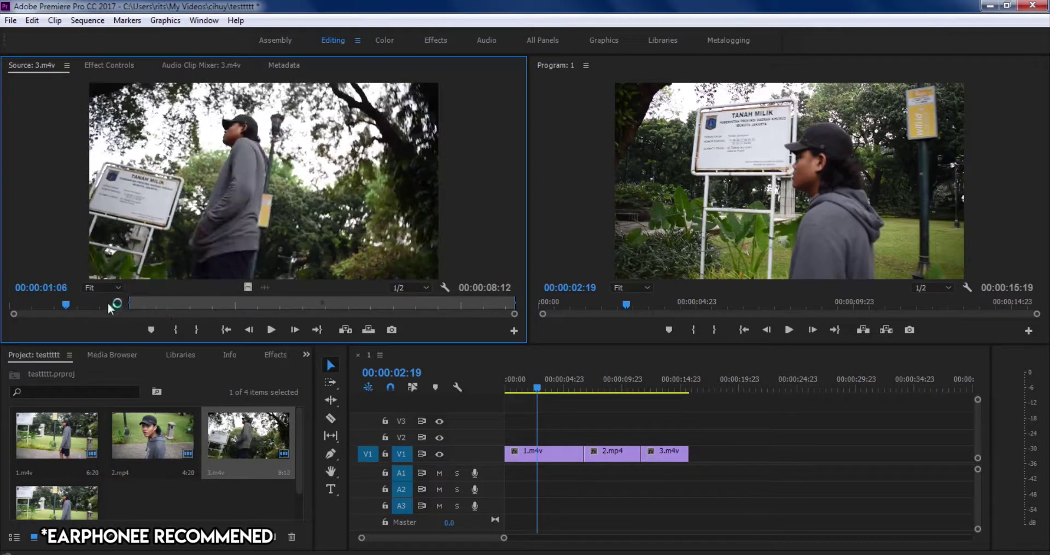
pyautogui.moveTo(66, 304); pyautogui.dragTo(132, 312)
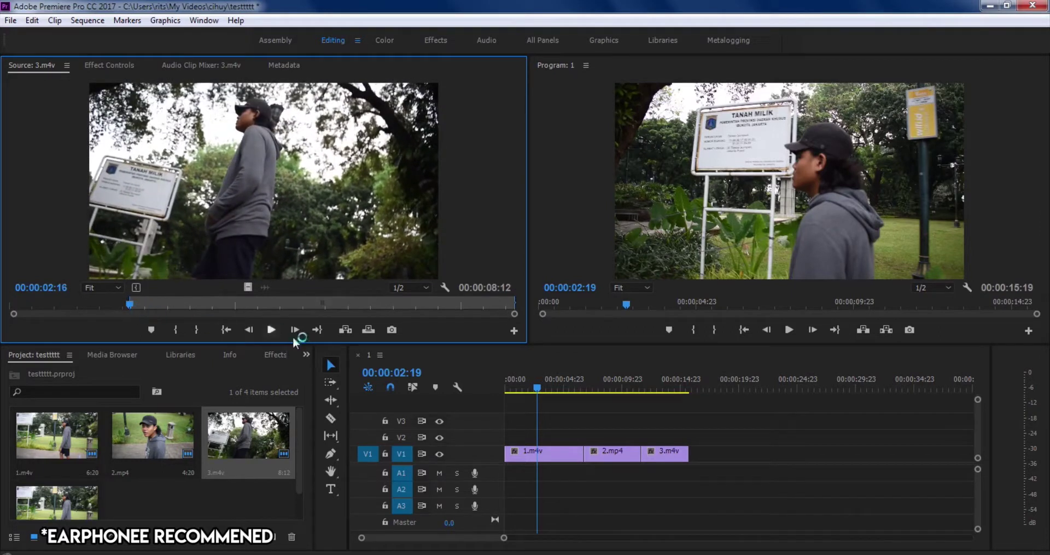
# Mark the in point of 3.m4v at 00:00:02:07 and place the new range at the end of track V1.
pyautogui.click(251, 330)
pyautogui.click(251, 329)
pyautogui.click(252, 329)
pyautogui.click(252, 328)
pyautogui.click(252, 329)
pyautogui.click(252, 328)
pyautogui.click(251, 328)
pyautogui.click(252, 328)
pyautogui.click(251, 330)
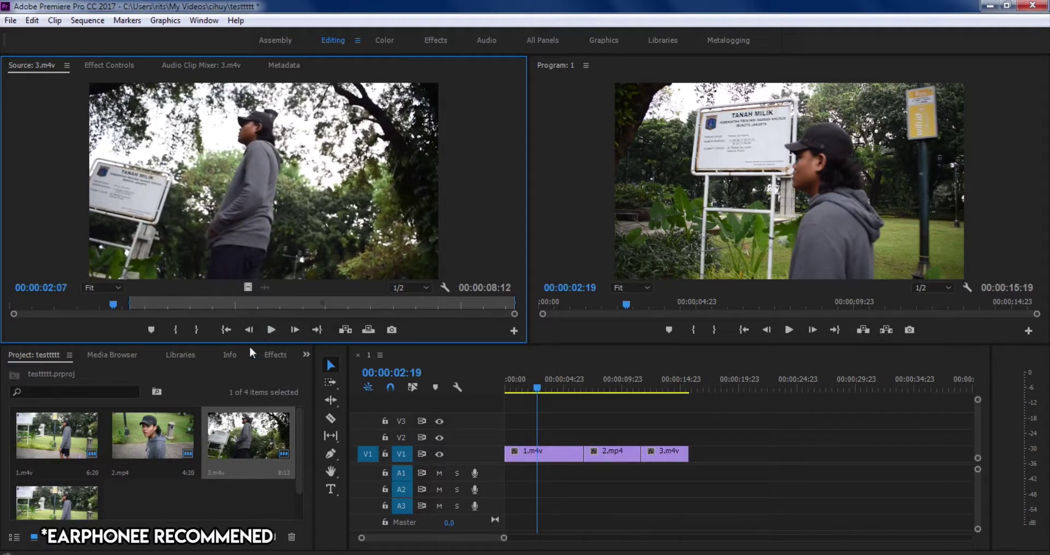
pyautogui.click(174, 329)
pyautogui.moveTo(294, 272); pyautogui.dragTo(692, 464)
# Delete the shorter 3.m4v clip from V1 and move the remaining 3.m4v clip up against 2.mp4.
pyautogui.click(660, 453)
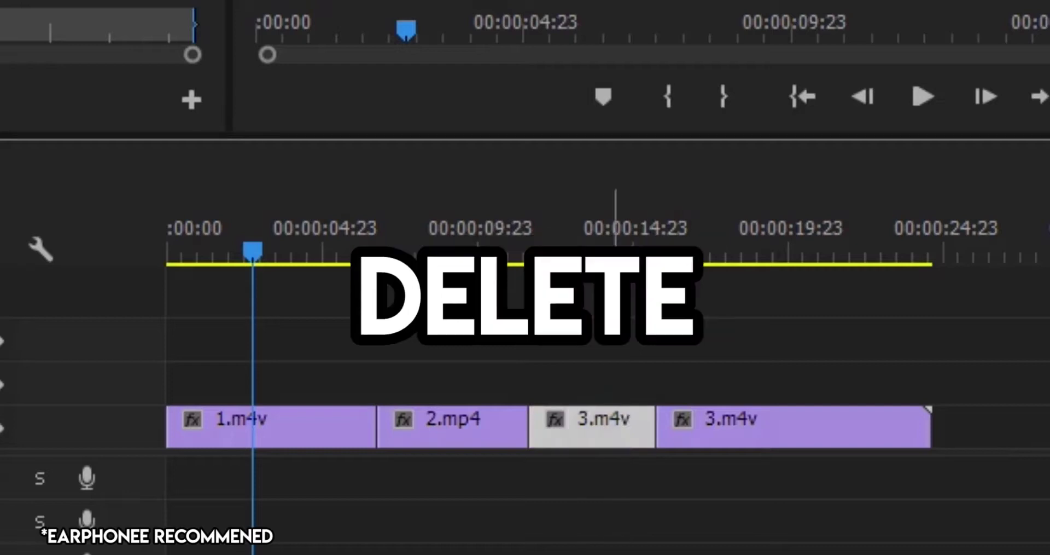
pyautogui.press('Delete')
pyautogui.moveTo(721, 431); pyautogui.dragTo(608, 426)
# Scrub through the three-clip sequence and play the cut from 2.mp4 to 3.m4v.
pyautogui.moveTo(509, 257); pyautogui.dragTo(431, 279)
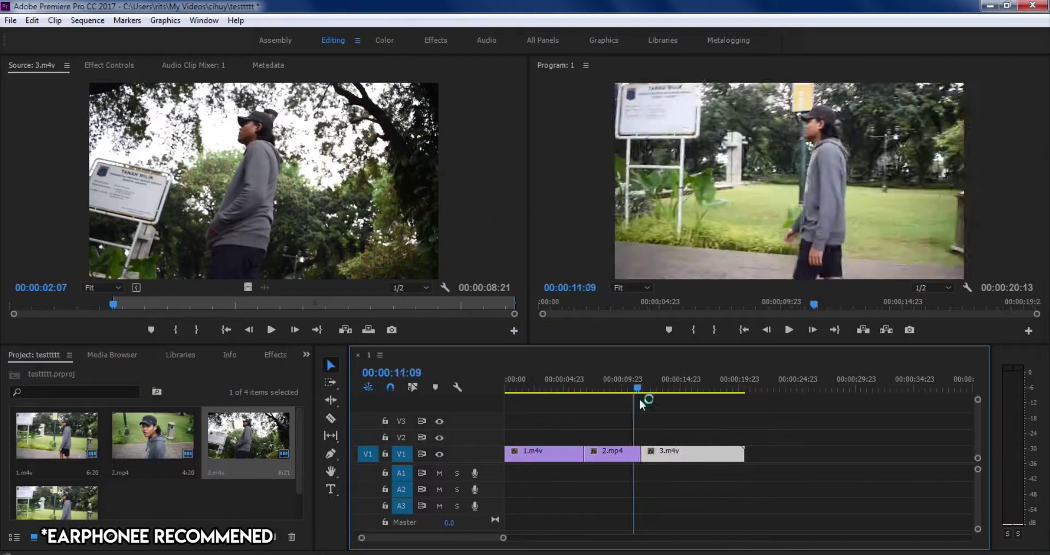
pyautogui.moveTo(606, 403); pyautogui.dragTo(512, 404)
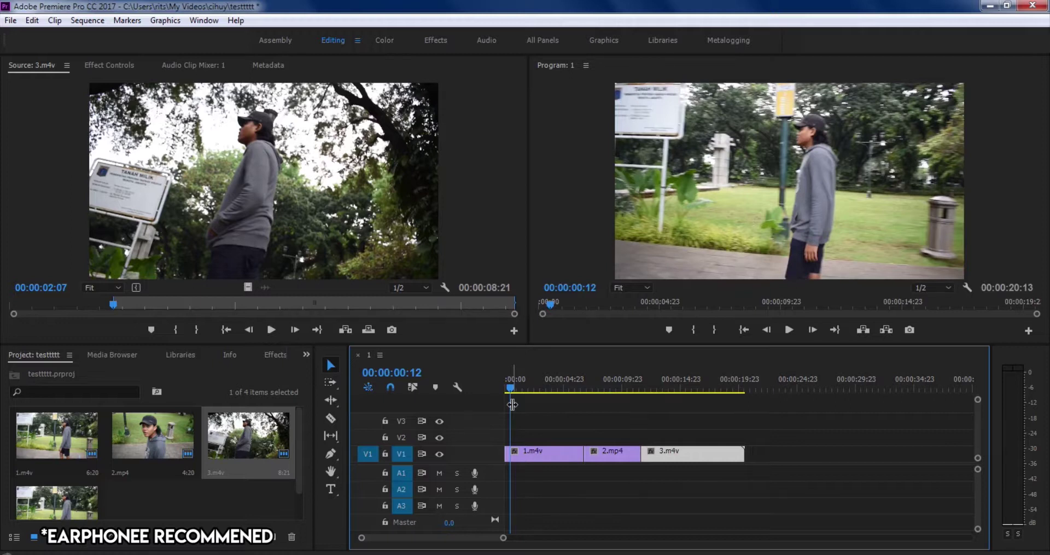
pyautogui.moveTo(572, 394); pyautogui.dragTo(512, 404)
pyautogui.moveTo(645, 382)
pyautogui.mouseDown()
pyautogui.moveTo(656, 380)
pyautogui.moveTo(639, 384)
pyautogui.mouseUp()
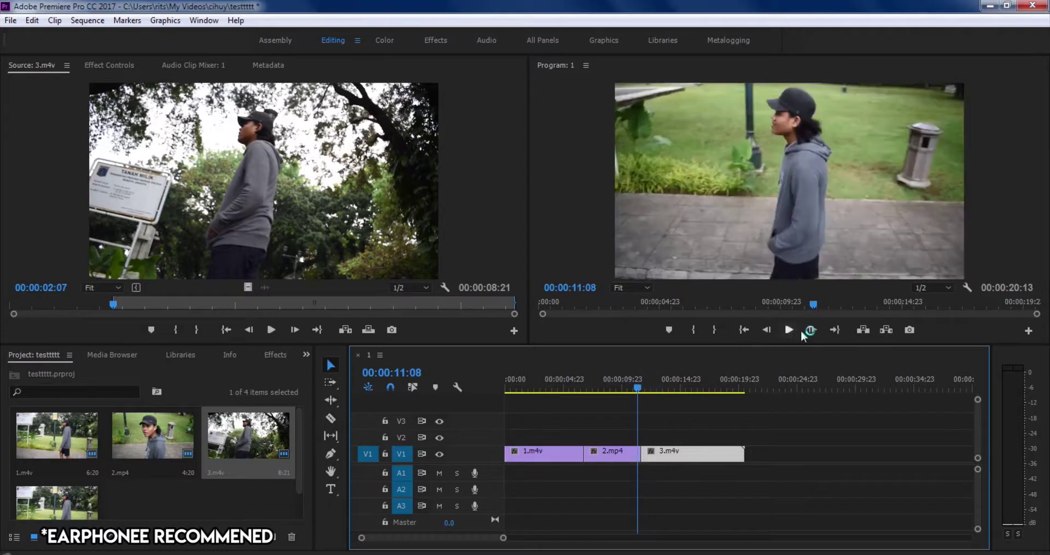
pyautogui.click(790, 330)
pyautogui.click(790, 330)
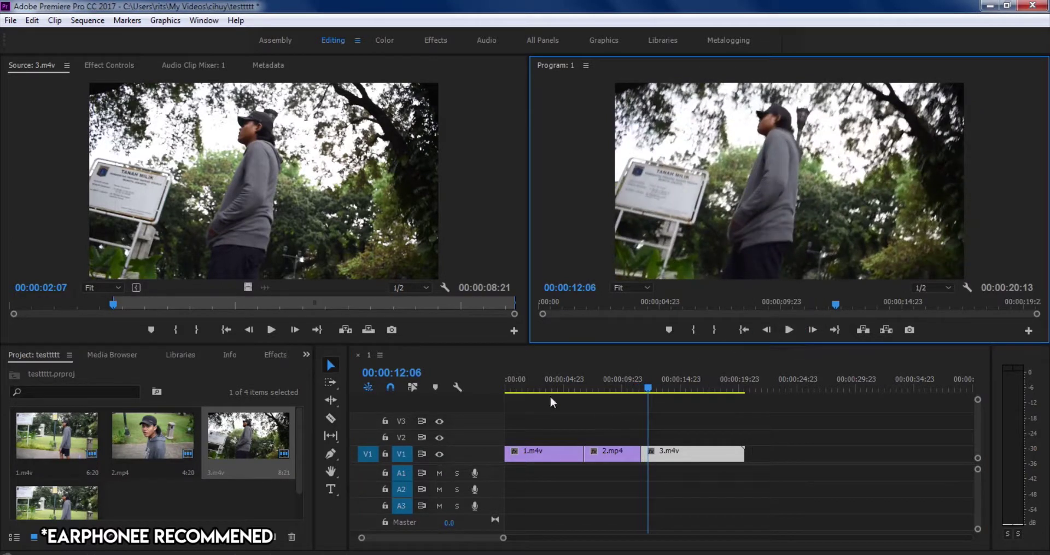
# Apply the Split video transition from the Slide group to the cut between 2.mp4 and 3.m4v.
pyautogui.click(275, 355)
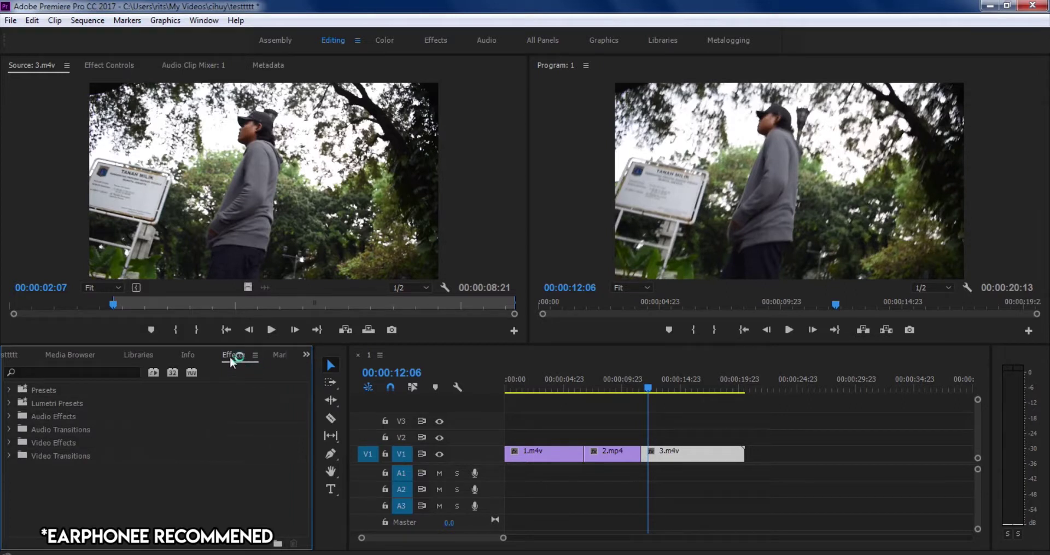
pyautogui.click(9, 455)
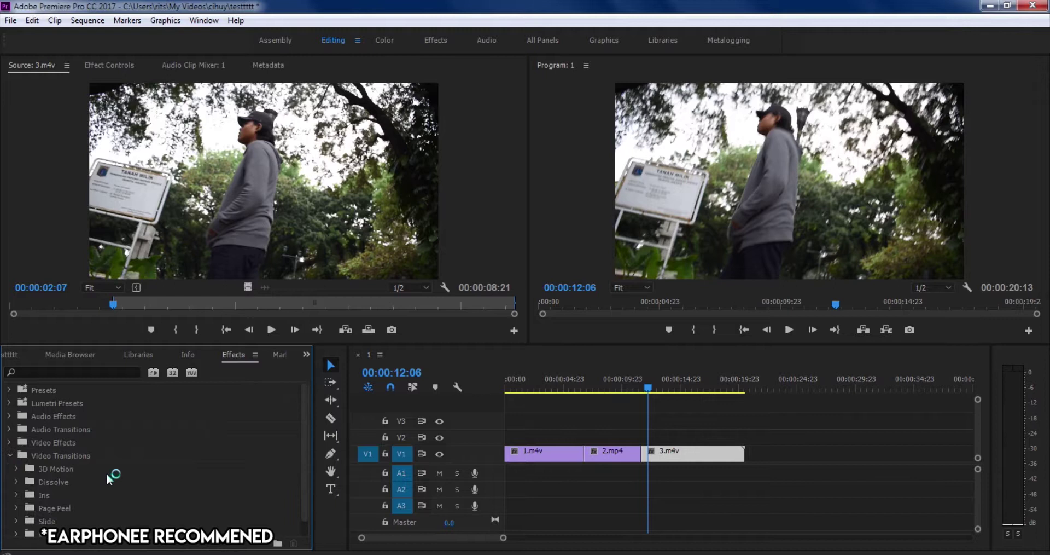
pyautogui.scroll(-1, 106, 473)
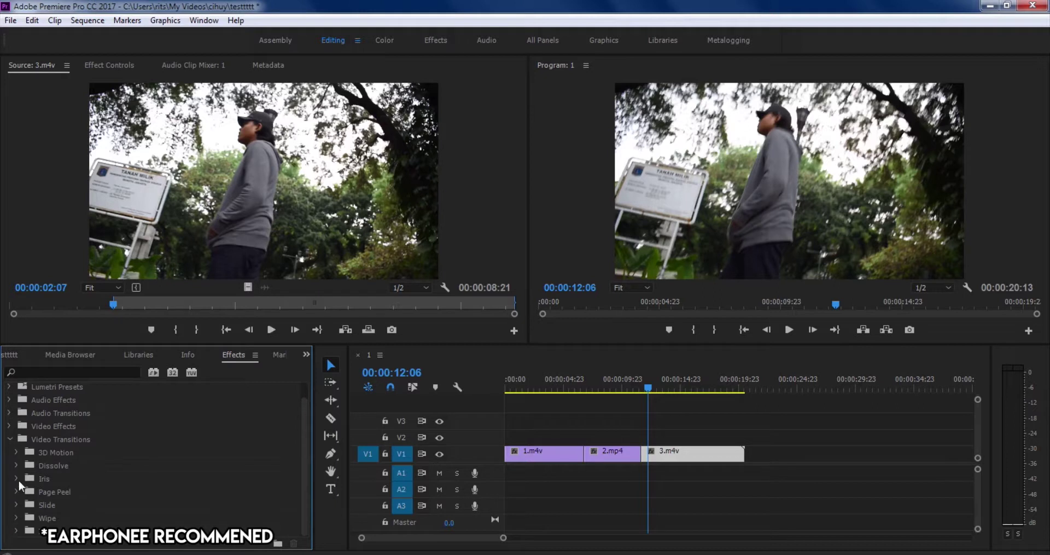
pyautogui.click(16, 504)
pyautogui.scroll(-2, 90, 495)
pyautogui.scroll(-3, 106, 494)
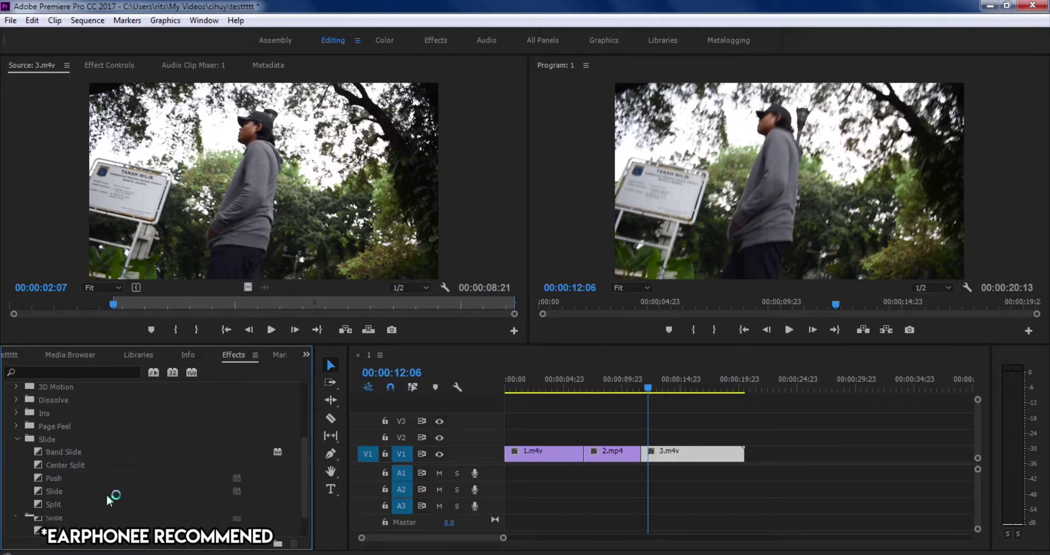
pyautogui.moveTo(38, 501); pyautogui.dragTo(644, 458)
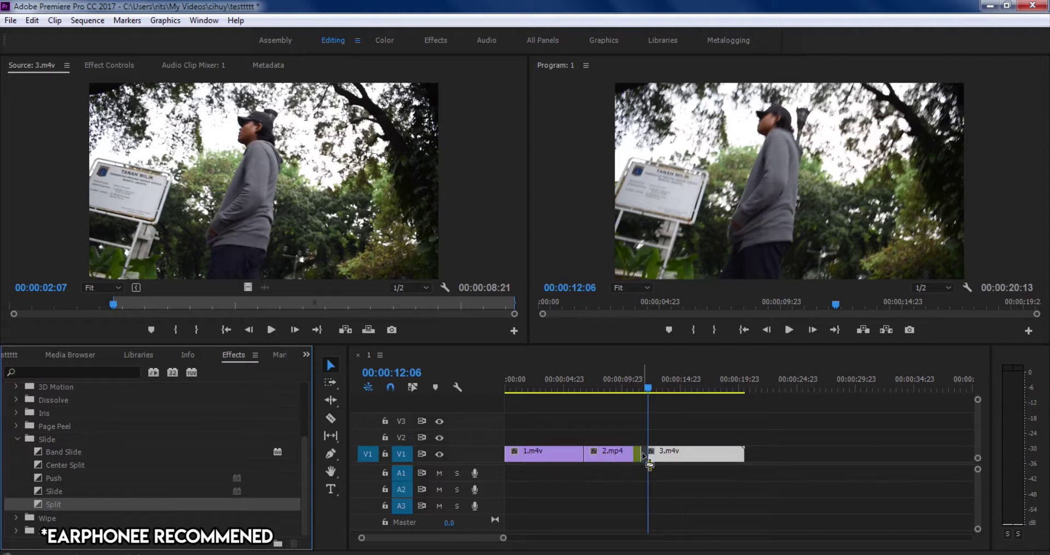
# Play and scrub through the Split transition between 2.mp4 and 3.m4v to preview it.
pyautogui.click(645, 389)
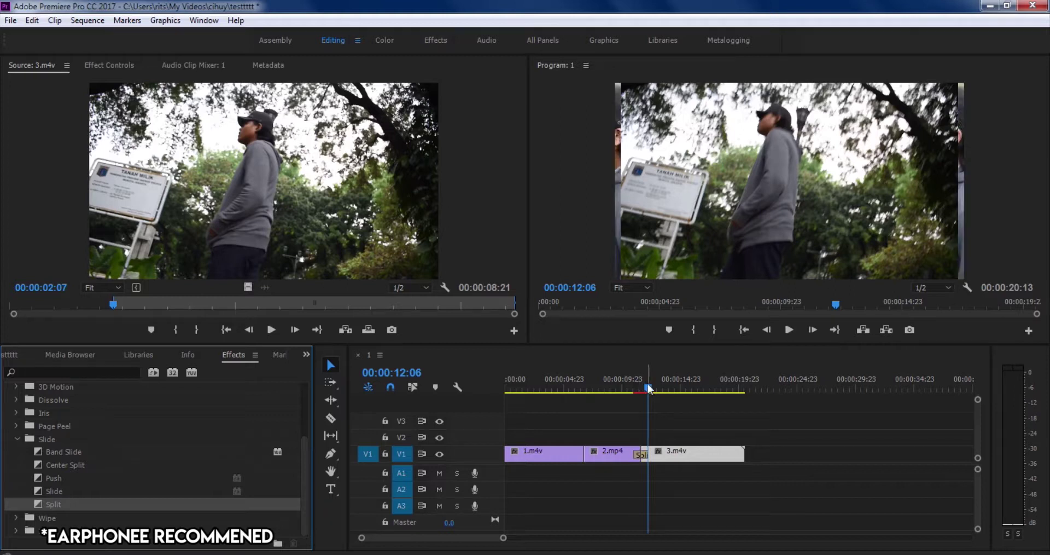
pyautogui.moveTo(647, 386); pyautogui.dragTo(626, 387)
pyautogui.click(786, 330)
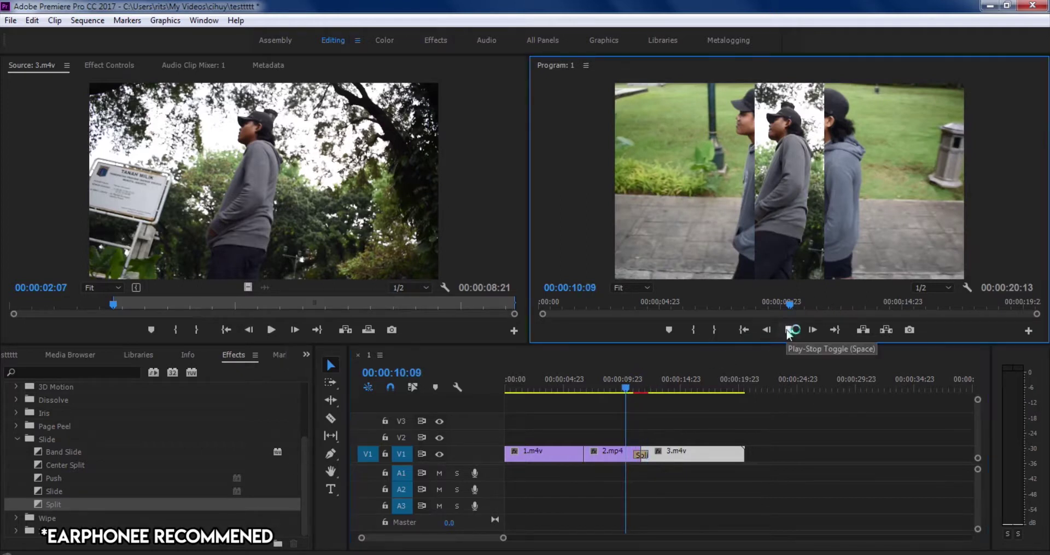
pyautogui.click(789, 330)
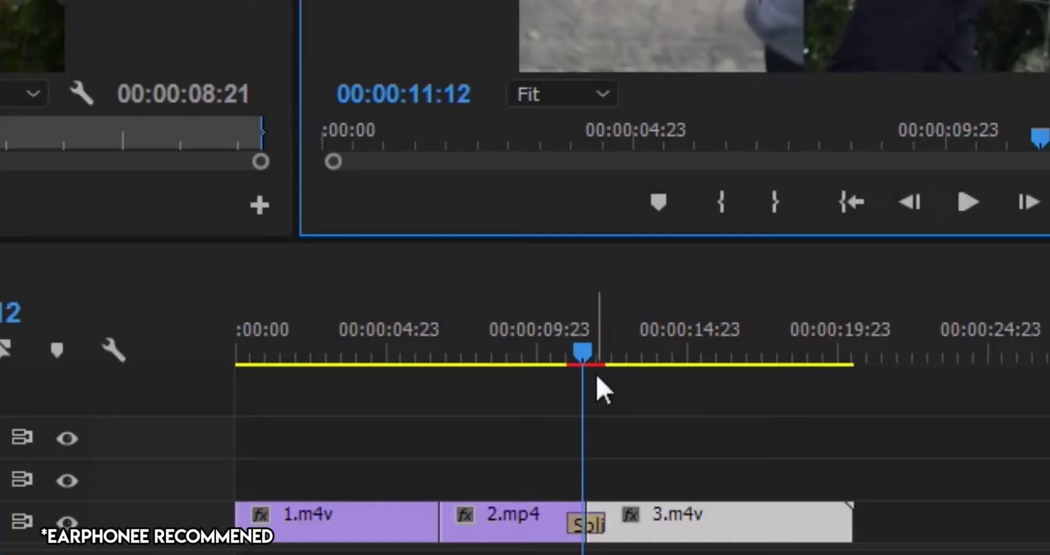
pyautogui.click(579, 376)
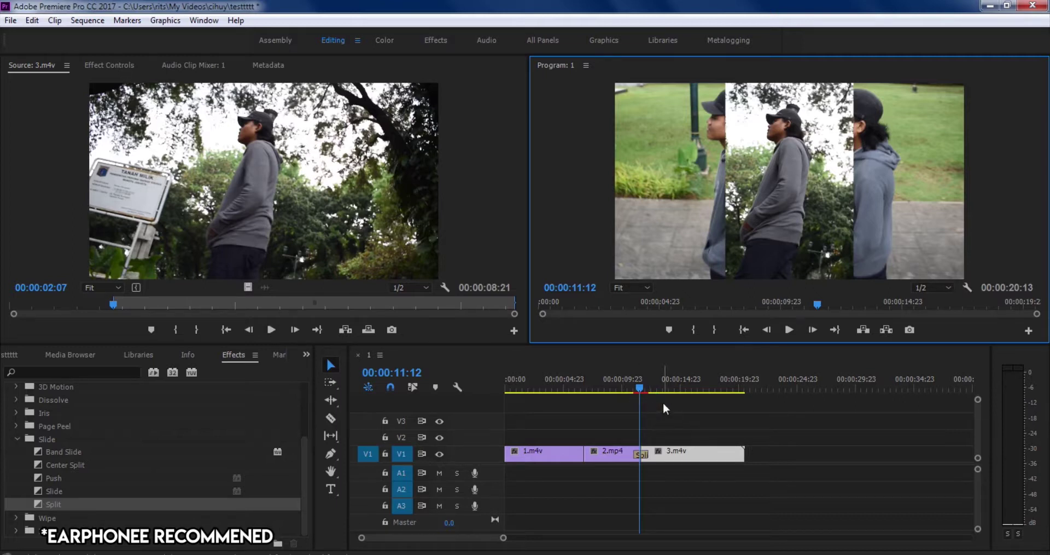
pyautogui.moveTo(645, 391); pyautogui.dragTo(631, 391)
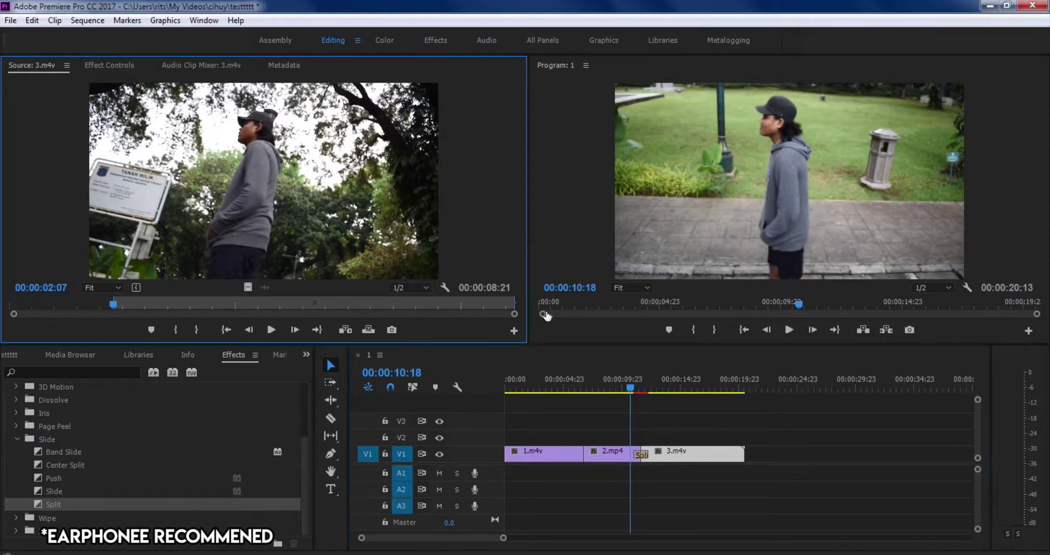
# Render the preview of the Split transition section and position the playhead at 00:00:10:18, just before it.
pyautogui.click(559, 368)
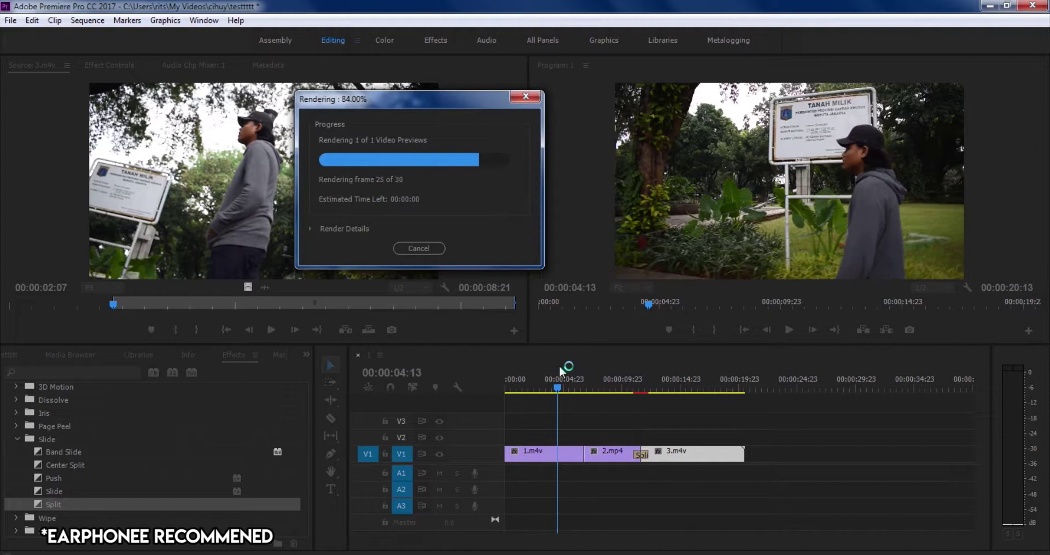
pyautogui.click(635, 387)
pyautogui.moveTo(640, 386); pyautogui.dragTo(632, 386)
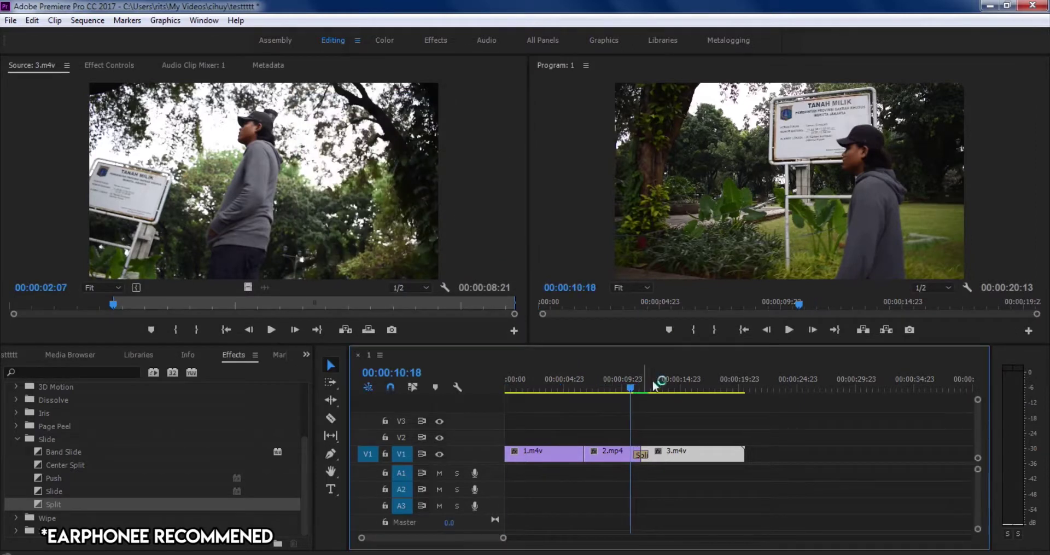
# Play the rendered Split transition from 2.mp4 into 3.m4v.
pyautogui.click(790, 330)
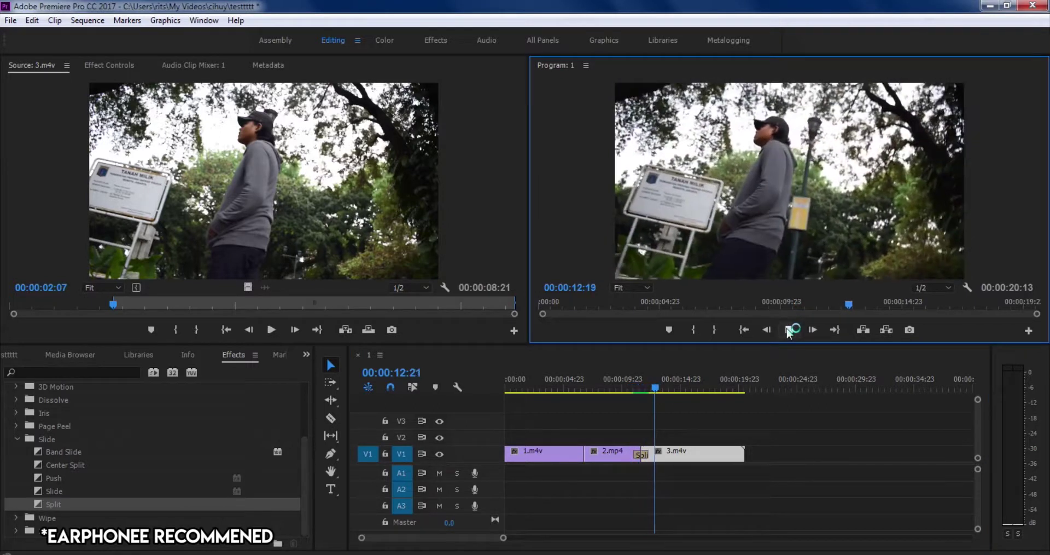
pyautogui.click(789, 331)
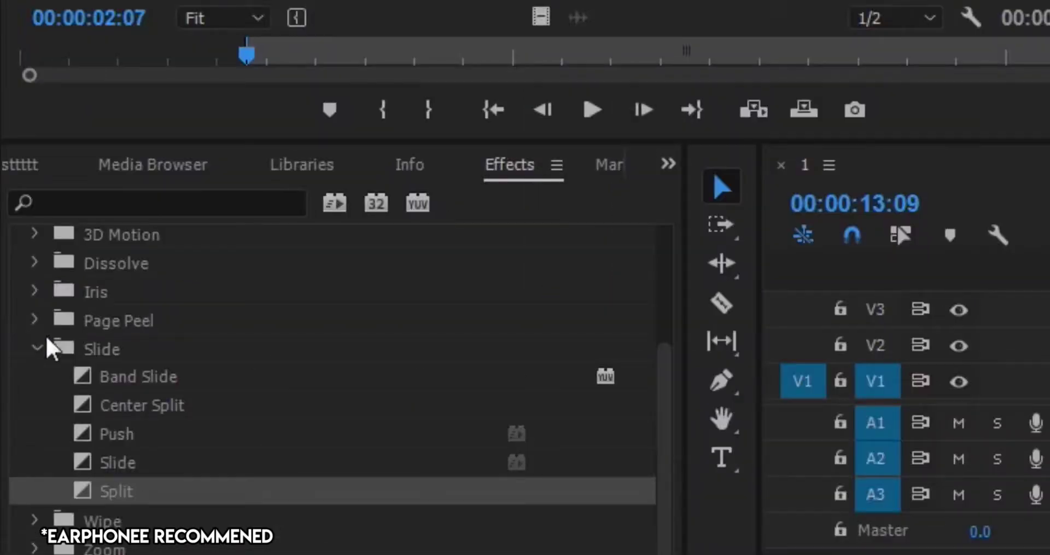
# Examine the video transitions in the Slide, Page Peel, 3D Motion, Dissolve, Wipe and Zoom groups.
pyautogui.click(16, 439)
pyautogui.click(17, 439)
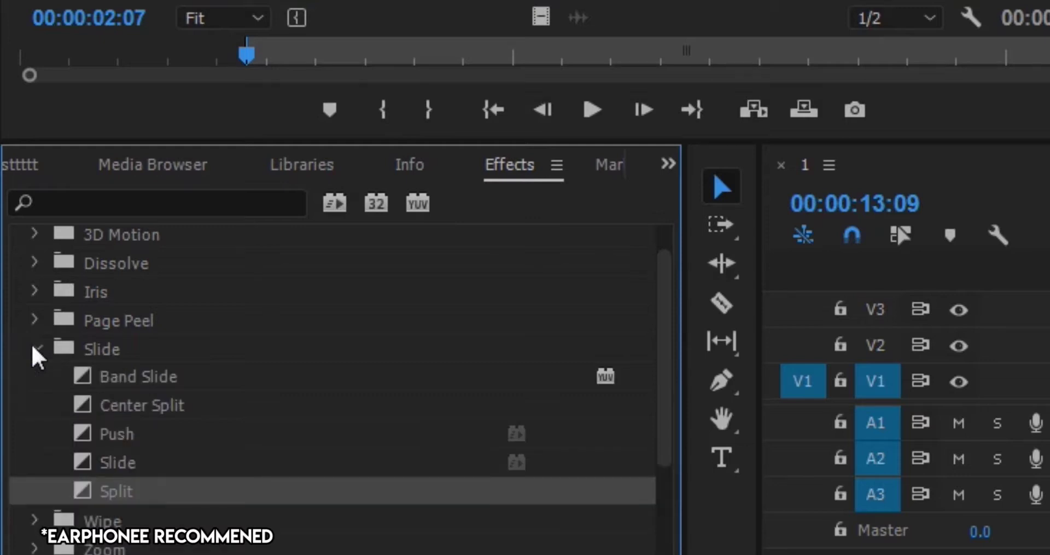
pyautogui.click(33, 348)
pyautogui.click(33, 320)
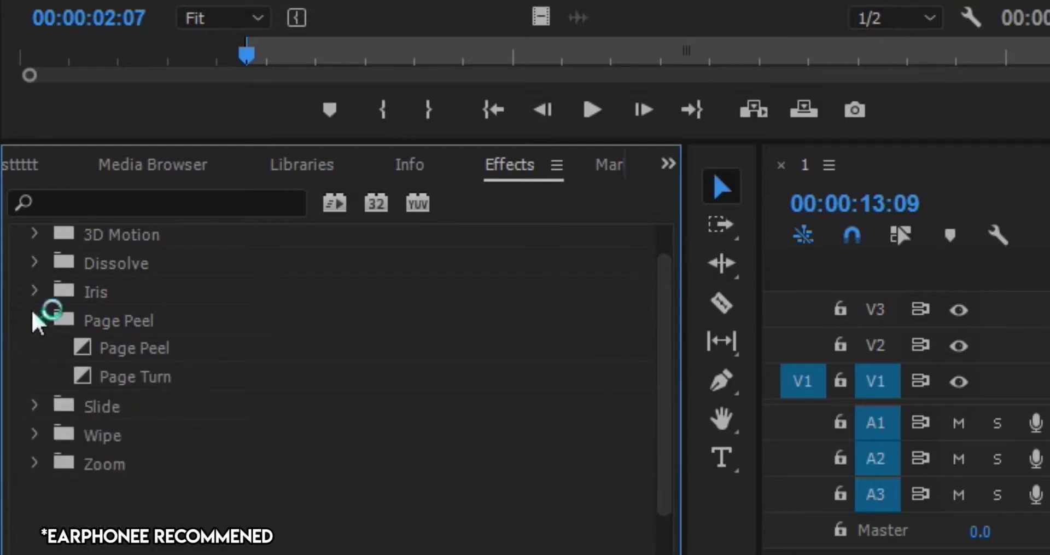
pyautogui.click(33, 320)
pyautogui.click(31, 234)
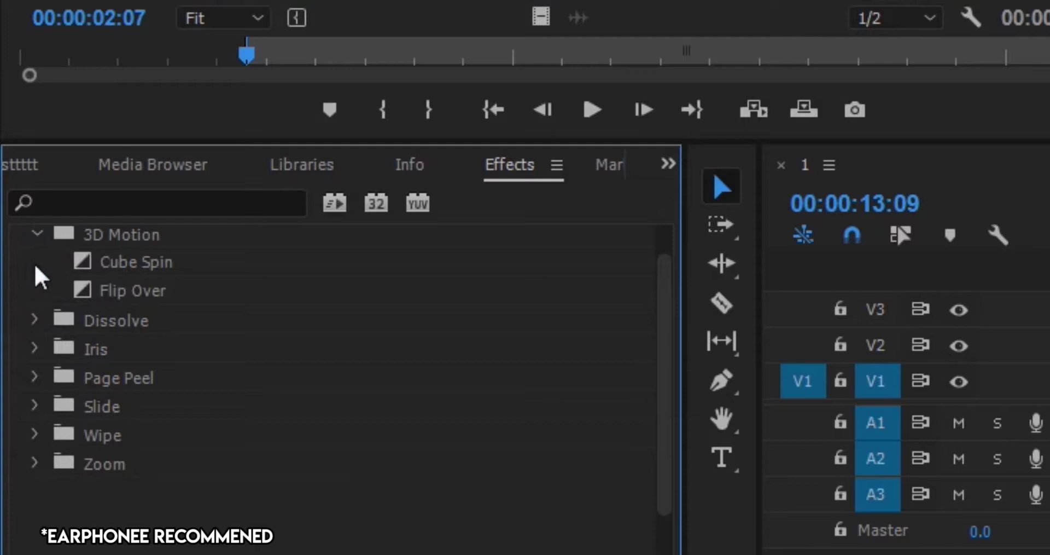
pyautogui.click(37, 322)
pyautogui.click(36, 320)
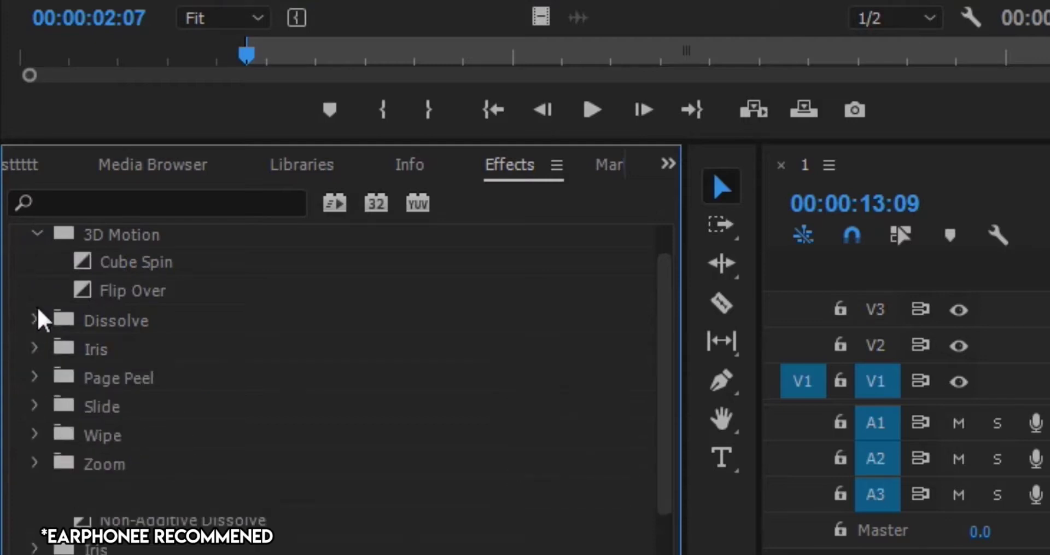
pyautogui.click(35, 236)
pyautogui.click(36, 320)
pyautogui.click(37, 319)
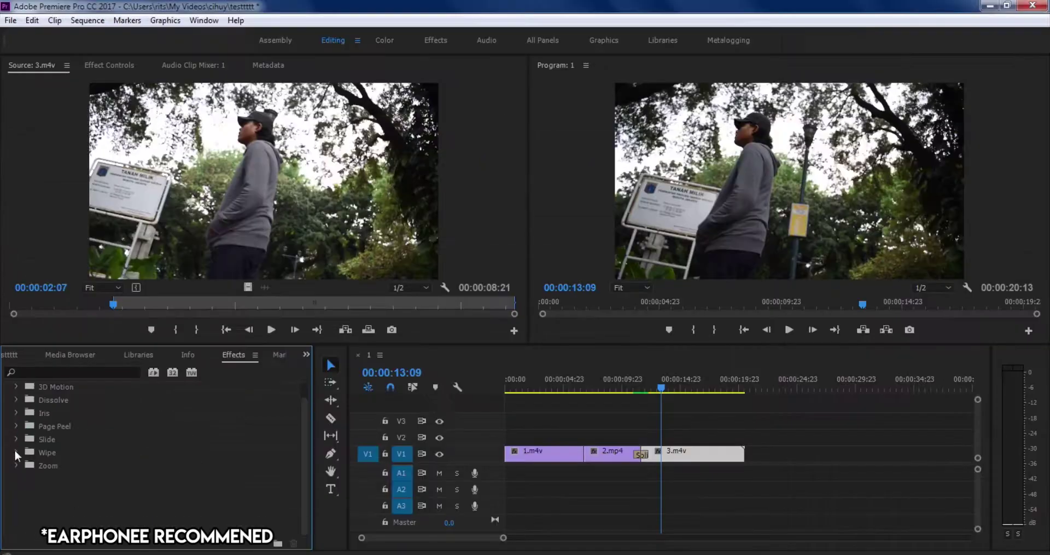
pyautogui.click(15, 453)
pyautogui.click(15, 452)
pyautogui.click(16, 465)
pyautogui.click(15, 465)
# Import [Non Copyrighted Music] Dasvin - Phoenix [Electronic].mp3 from the Music library into the project.
pyautogui.moveTo(661, 390); pyautogui.dragTo(604, 385)
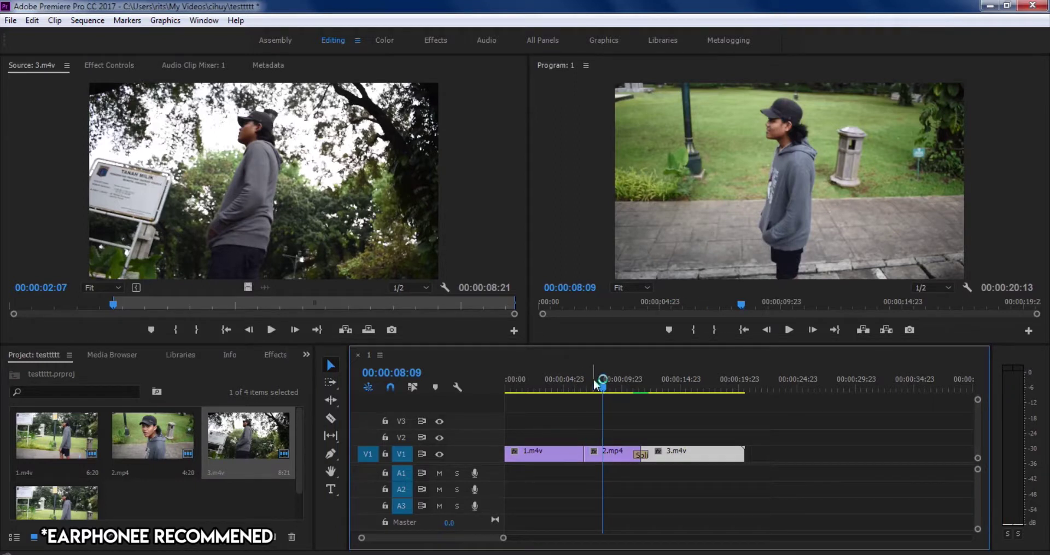
pyautogui.click(269, 371)
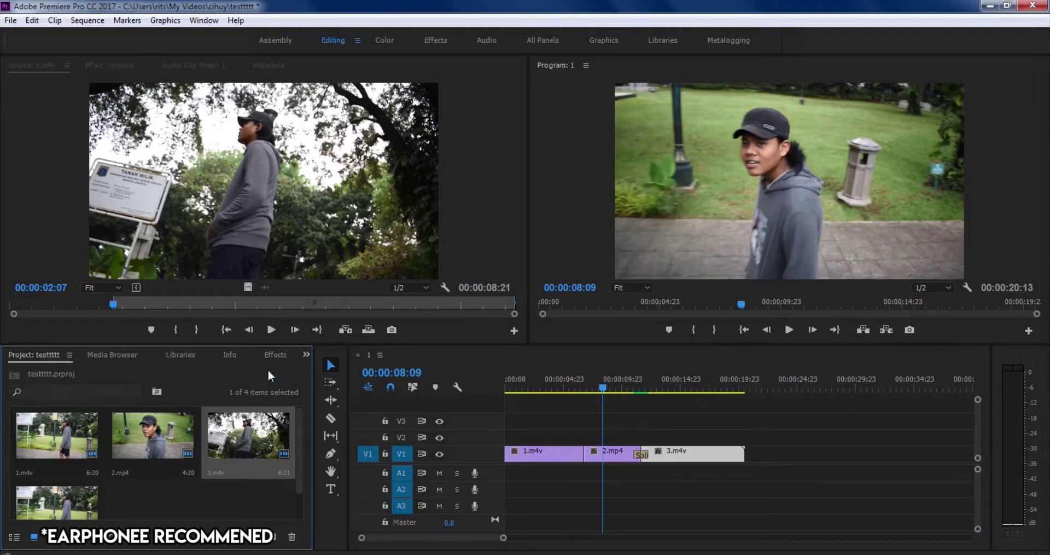
pyautogui.hotkey('ctrl', 'i')
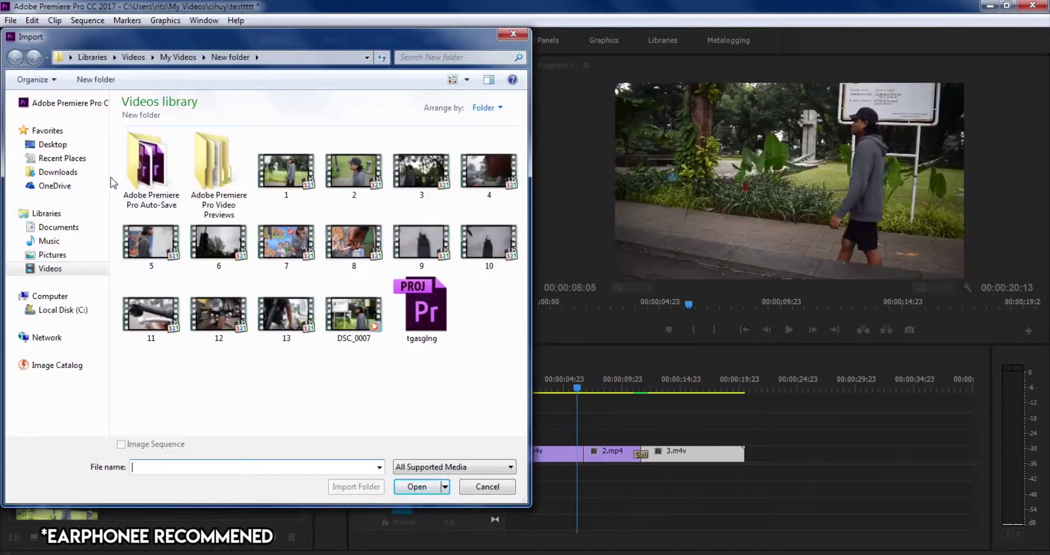
pyautogui.click(91, 239)
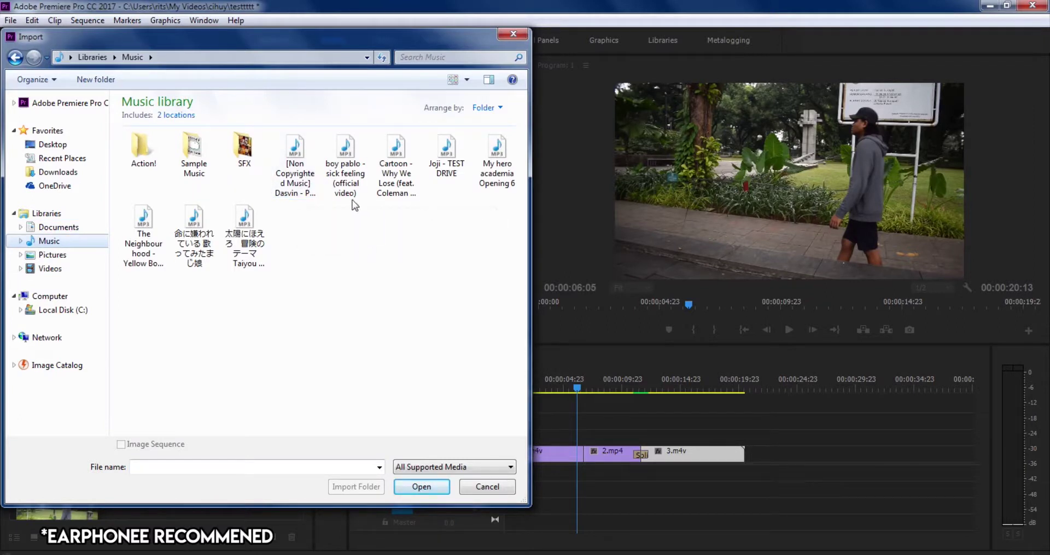
pyautogui.click(290, 198)
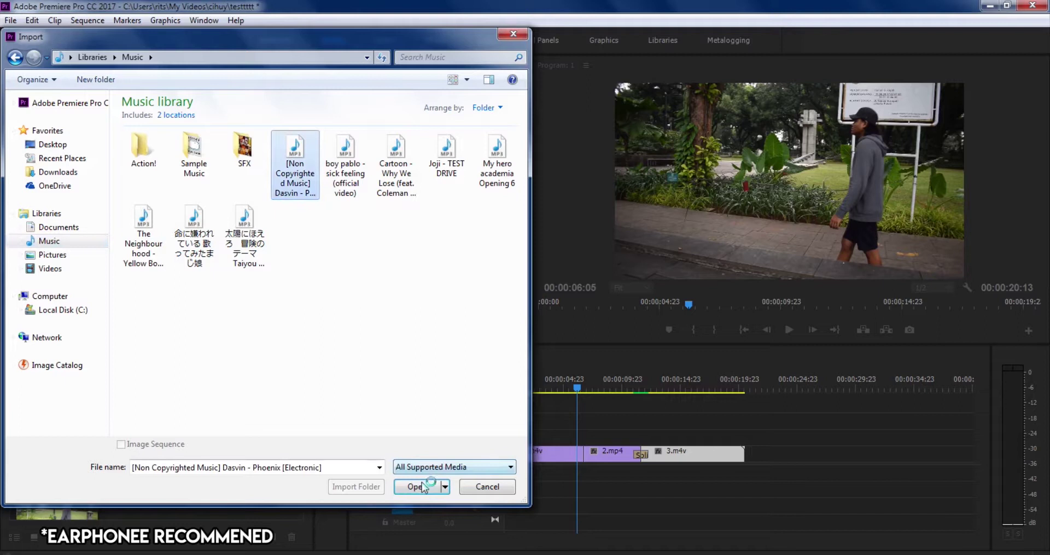
pyautogui.click(421, 486)
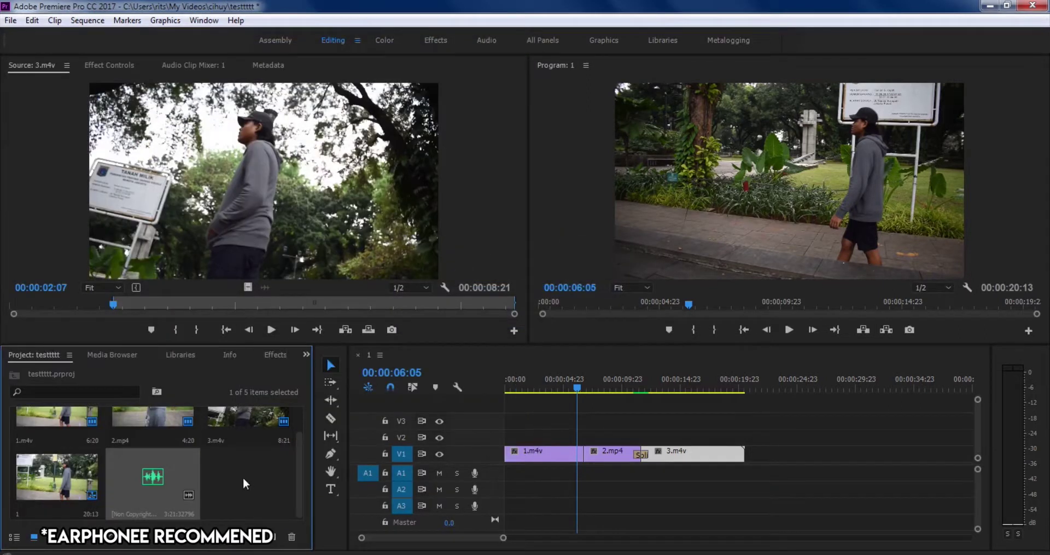
# Load the imported music track as the source clip and play its opening seconds.
pyautogui.moveTo(169, 479); pyautogui.dragTo(174, 457)
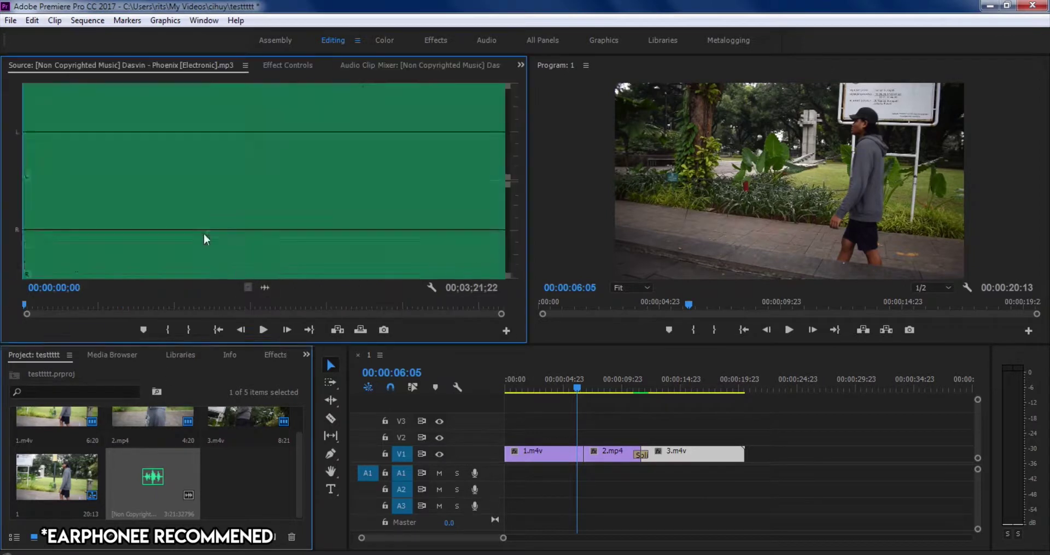
pyautogui.moveTo(22, 304)
pyautogui.mouseDown()
pyautogui.moveTo(65, 310)
pyautogui.moveTo(28, 296)
pyautogui.mouseUp()
pyautogui.click(263, 329)
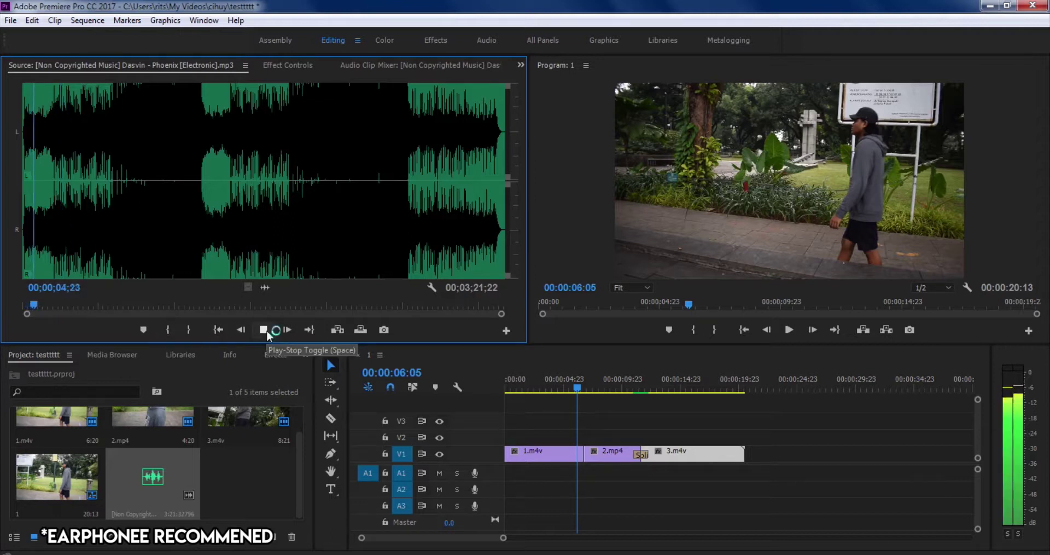
pyautogui.click(266, 331)
# Mark the music's In point at about 00;01;22;18 and its Out point at 00;01;50;23, playing from the In point.
pyautogui.moveTo(42, 301); pyautogui.dragTo(219, 326)
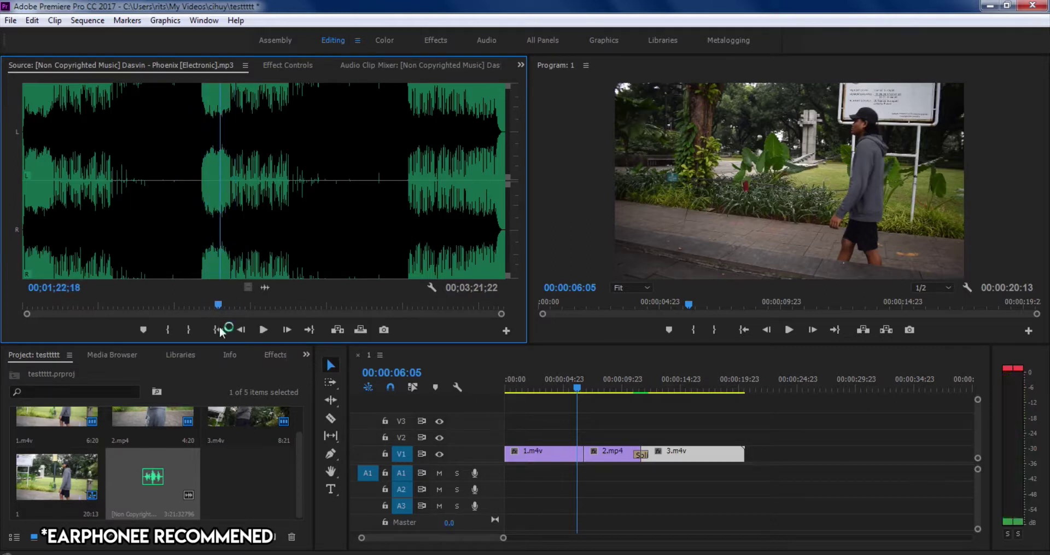
pyautogui.click(169, 330)
pyautogui.click(270, 331)
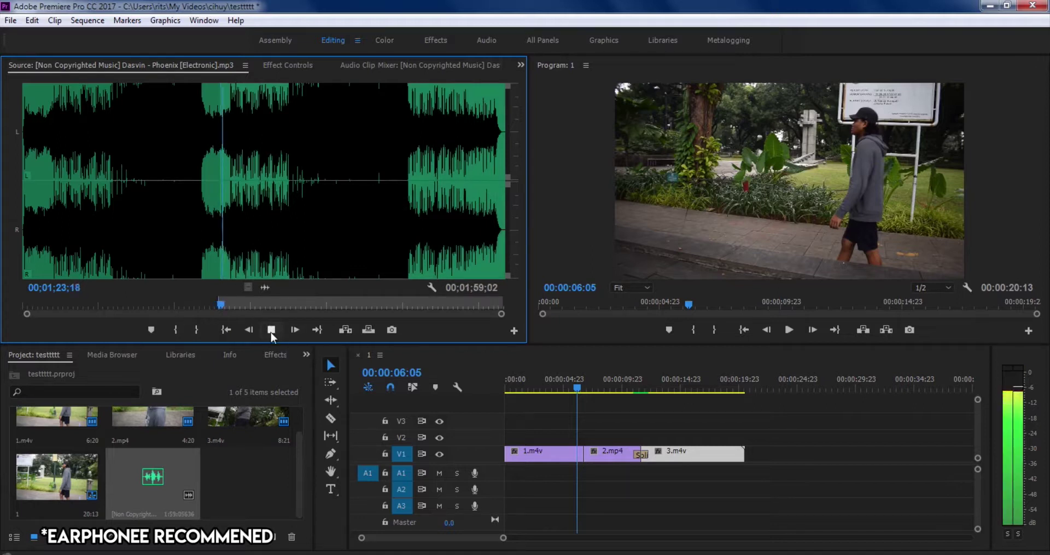
pyautogui.click(271, 330)
pyautogui.moveTo(224, 304); pyautogui.dragTo(286, 309)
pyautogui.click(200, 331)
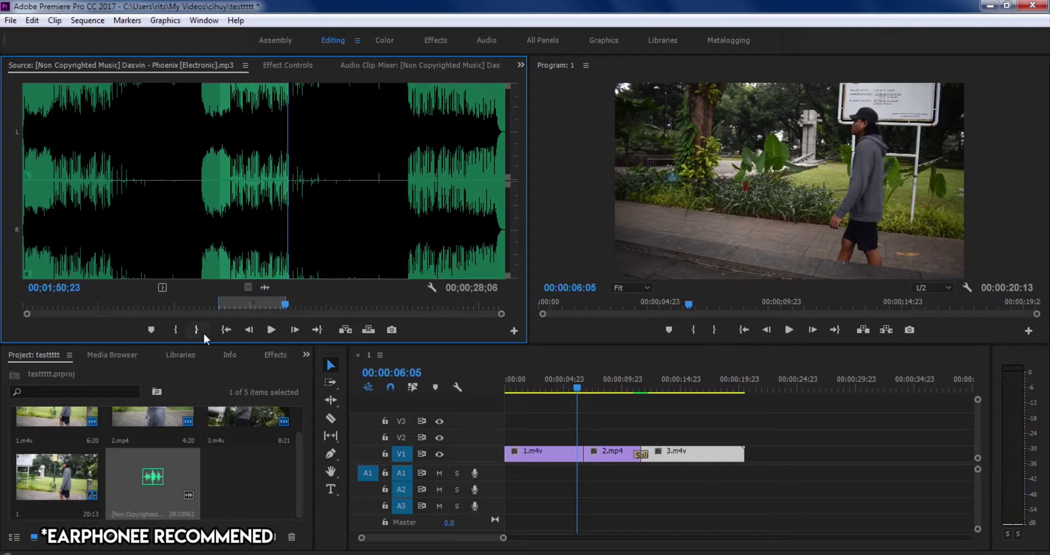
# Place the marked music section on track A1 at the start of the sequence and play it with the video.
pyautogui.moveTo(286, 304); pyautogui.dragTo(255, 305)
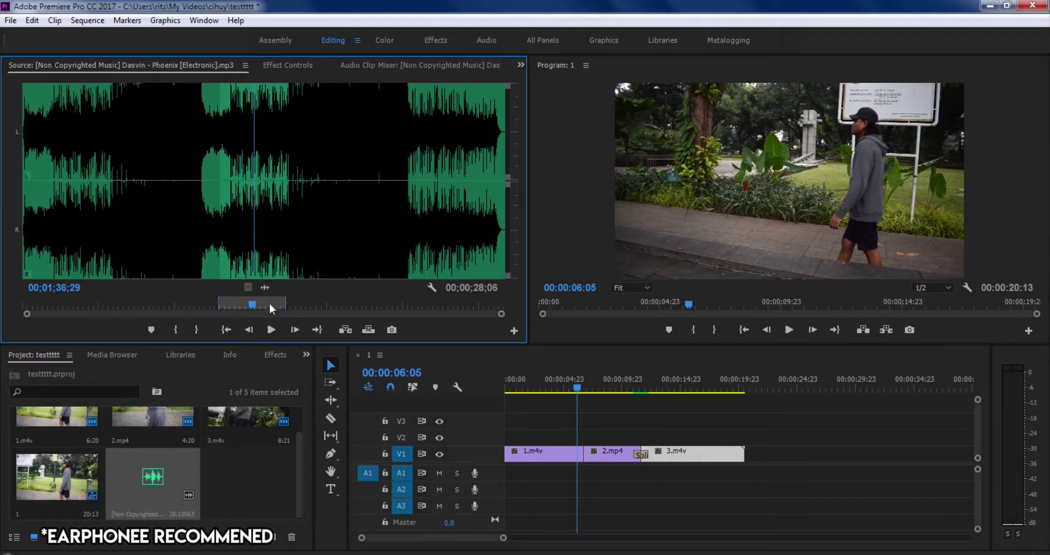
pyautogui.moveTo(615, 315); pyautogui.dragTo(500, 474)
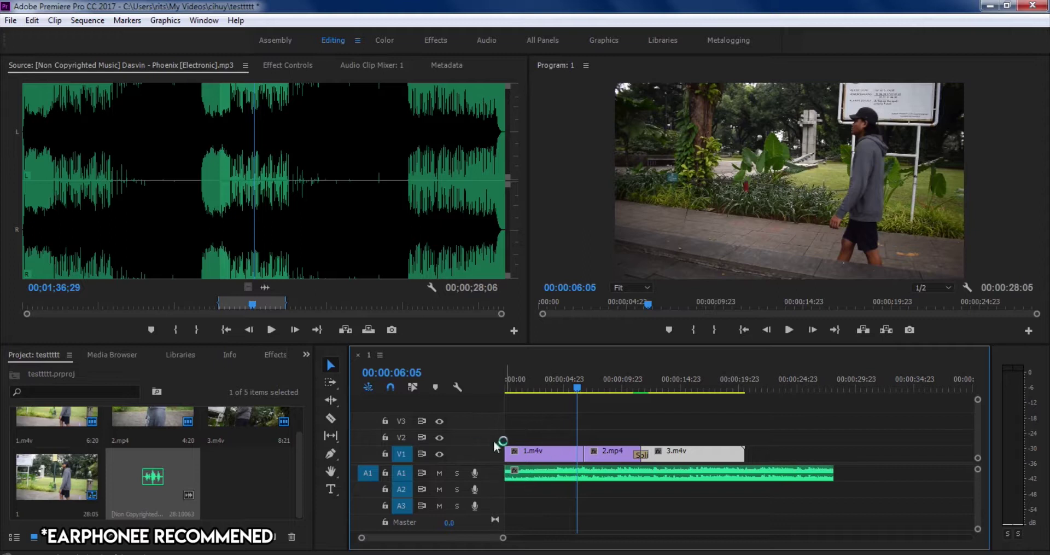
pyautogui.click(703, 474)
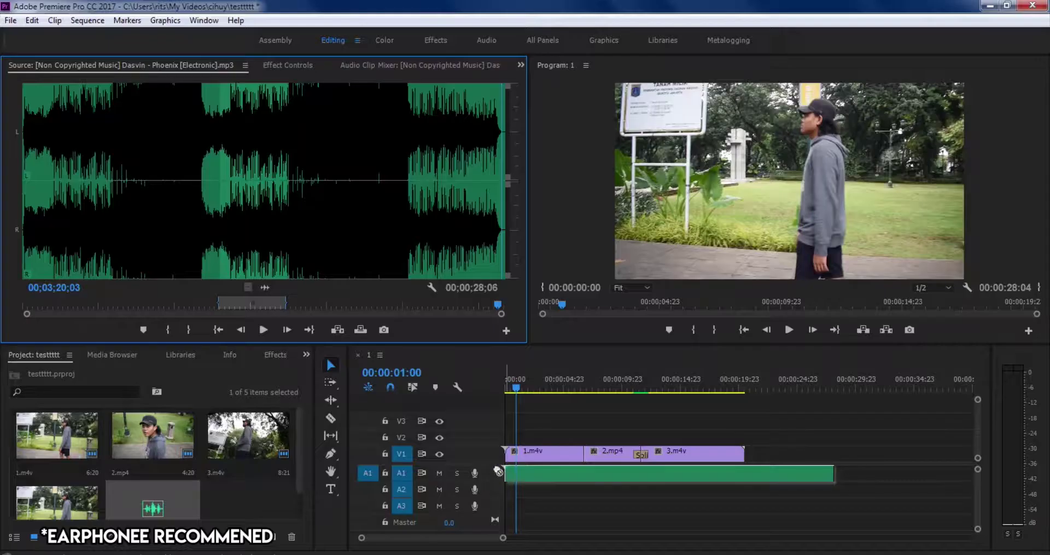
pyautogui.moveTo(498, 470); pyautogui.dragTo(499, 471)
pyautogui.click(786, 329)
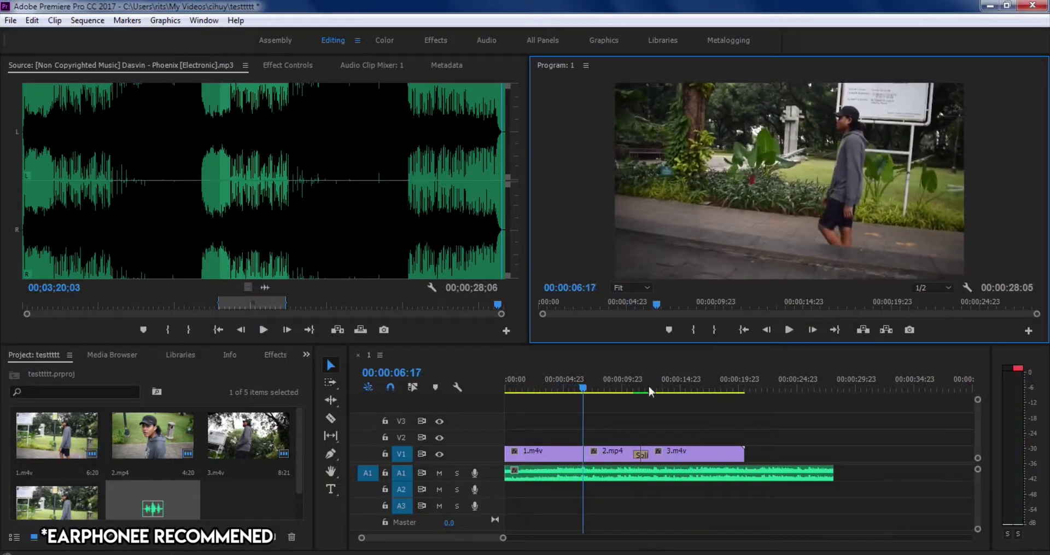
pyautogui.moveTo(580, 387); pyautogui.dragTo(574, 386)
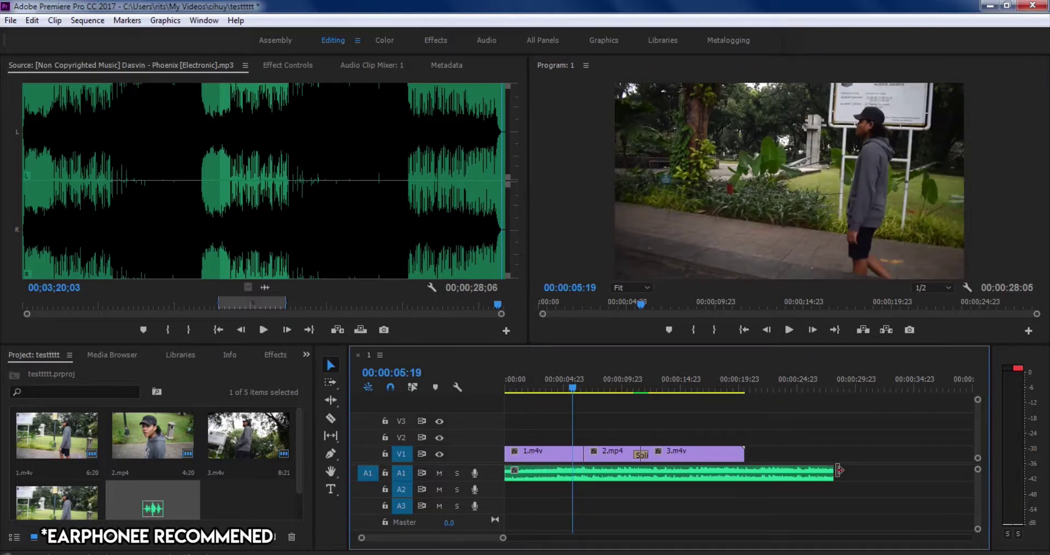
# Cut the music on A1 at the end of 3.m4v and delete the excess part.
pyautogui.press('c')
pyautogui.click(745, 473)
pyautogui.press('v')
pyautogui.click(766, 477)
pyautogui.press('Delete')
# Scrub and play the sequence to its end, and position the playhead at 00:00:20:11 near the end of 3.m4v.
pyautogui.moveTo(588, 398); pyautogui.dragTo(746, 421)
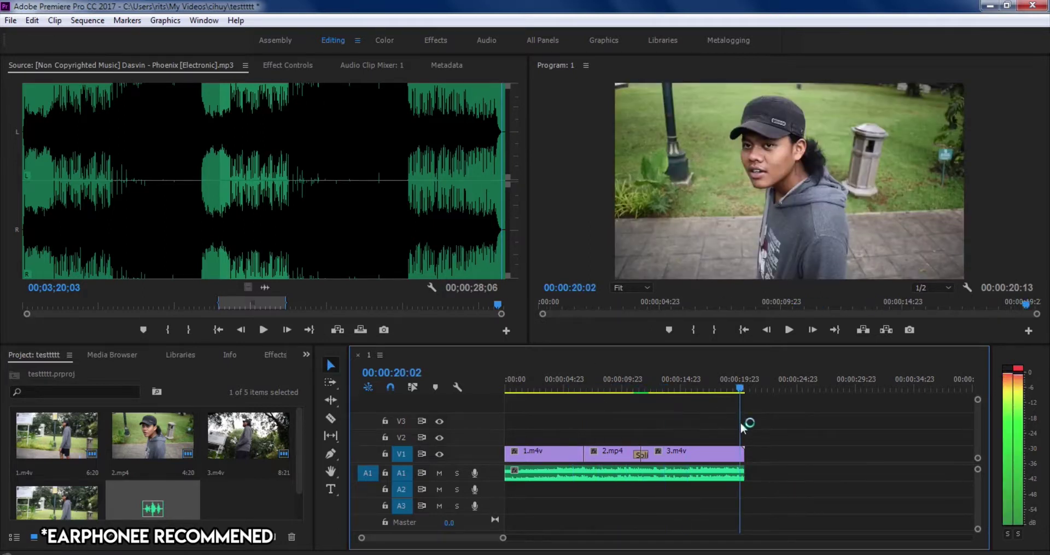
pyautogui.click(789, 330)
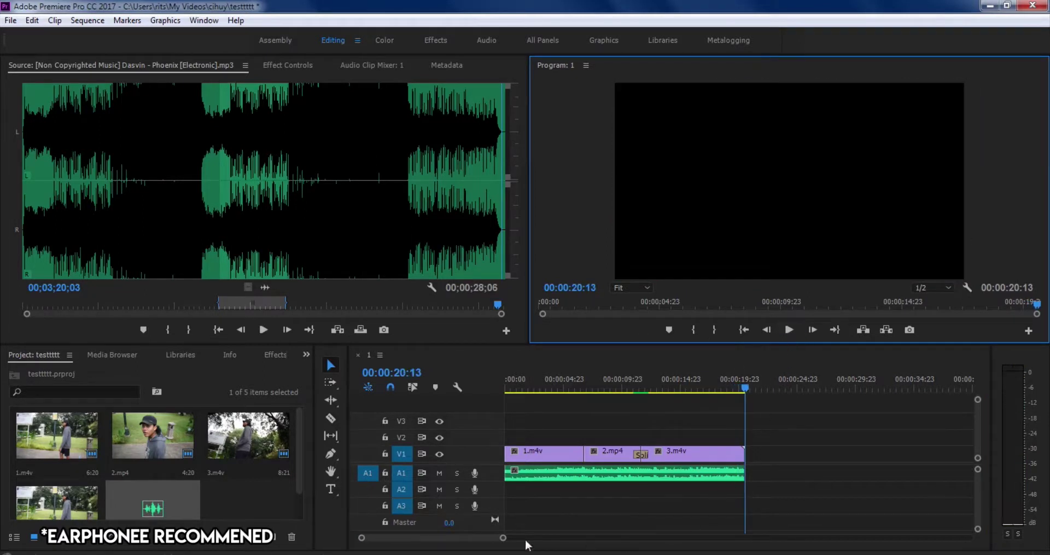
pyautogui.moveTo(502, 537); pyautogui.dragTo(452, 541)
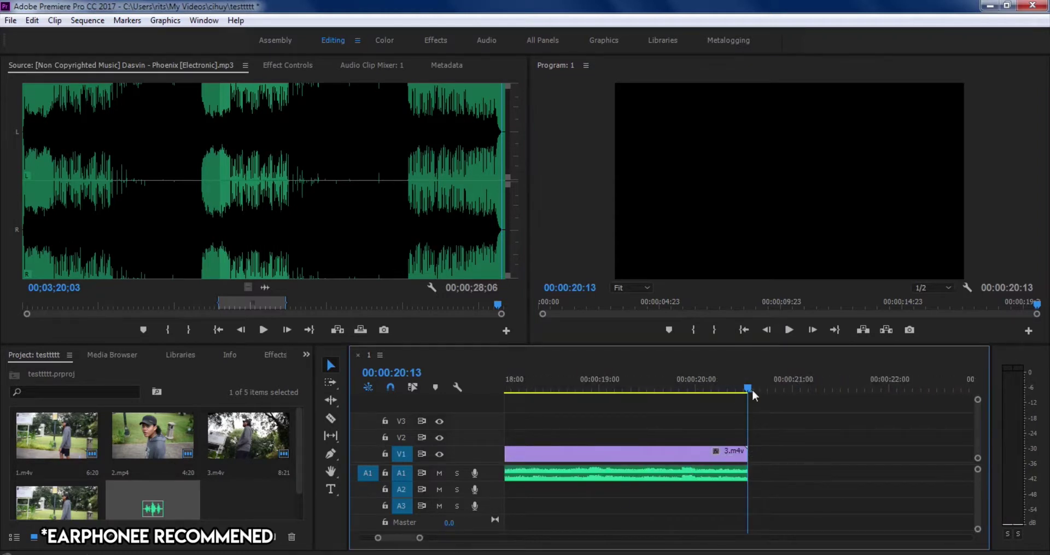
pyautogui.moveTo(749, 389); pyautogui.dragTo(740, 389)
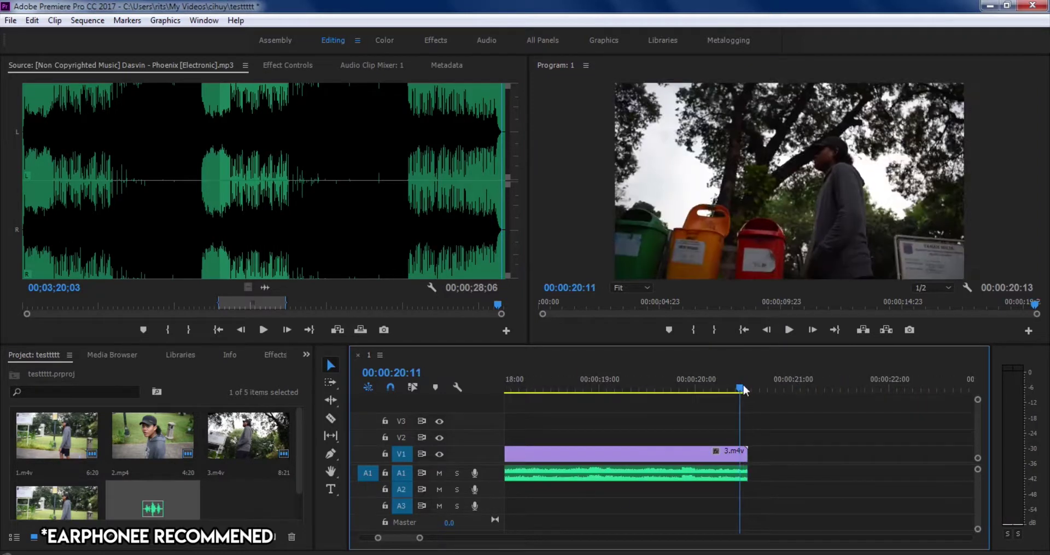
# Apply the Exponential Fade audio transition from the Crossfade group to the end of the music on A1.
pyautogui.click(272, 356)
pyautogui.scroll(3, 192, 436)
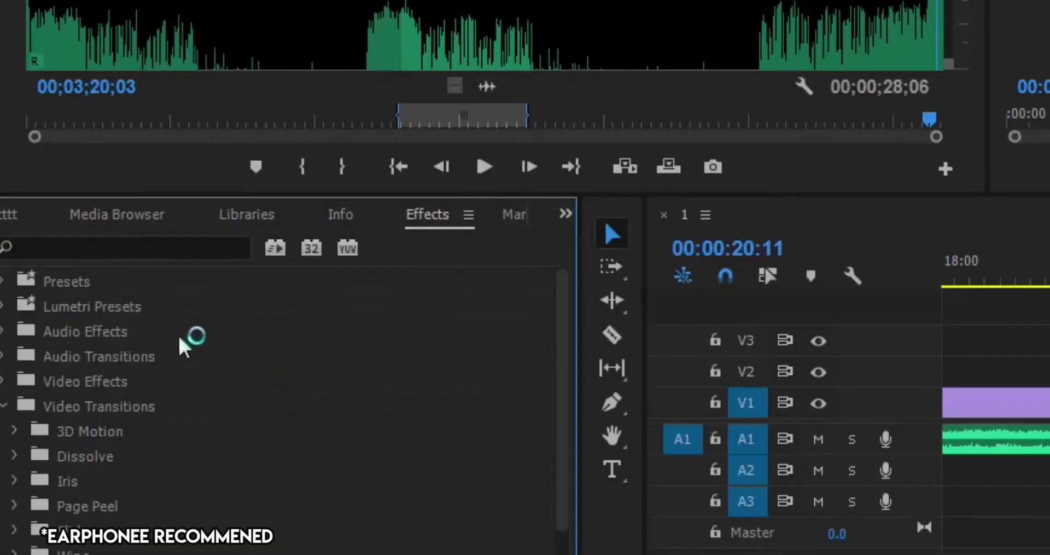
pyautogui.click(4, 406)
pyautogui.click(3, 357)
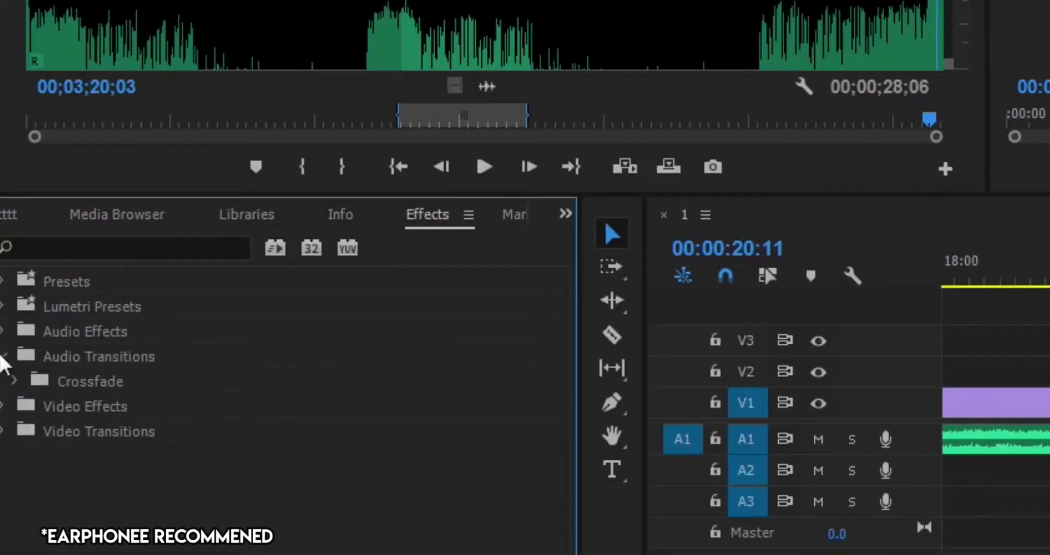
pyautogui.click(14, 379)
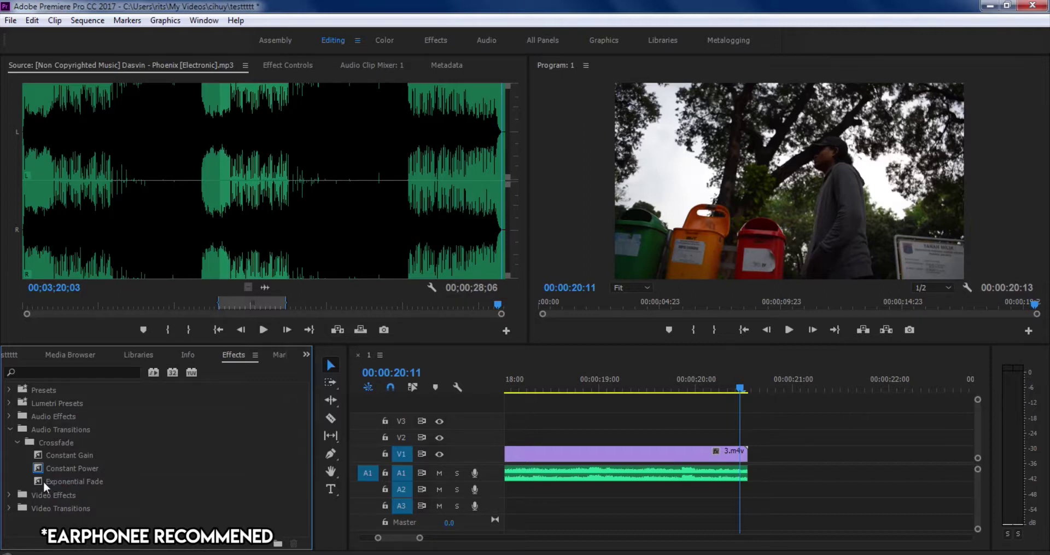
pyautogui.moveTo(40, 481); pyautogui.dragTo(745, 475)
# Play and scrub through the Exponential Fade at the end of the music to preview it.
pyautogui.click(648, 387)
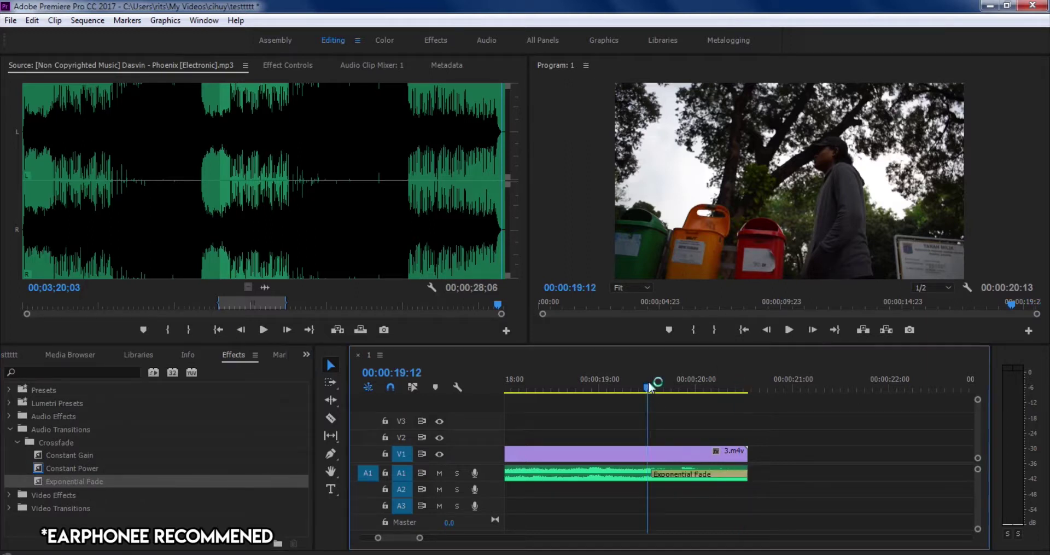
pyautogui.click(790, 332)
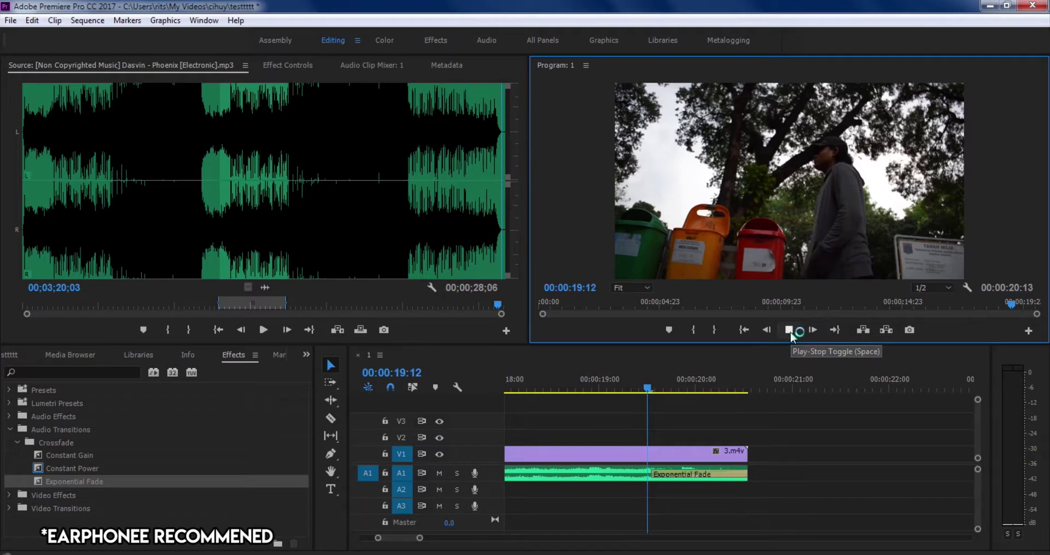
pyautogui.click(723, 378)
pyautogui.moveTo(725, 383); pyautogui.dragTo(633, 386)
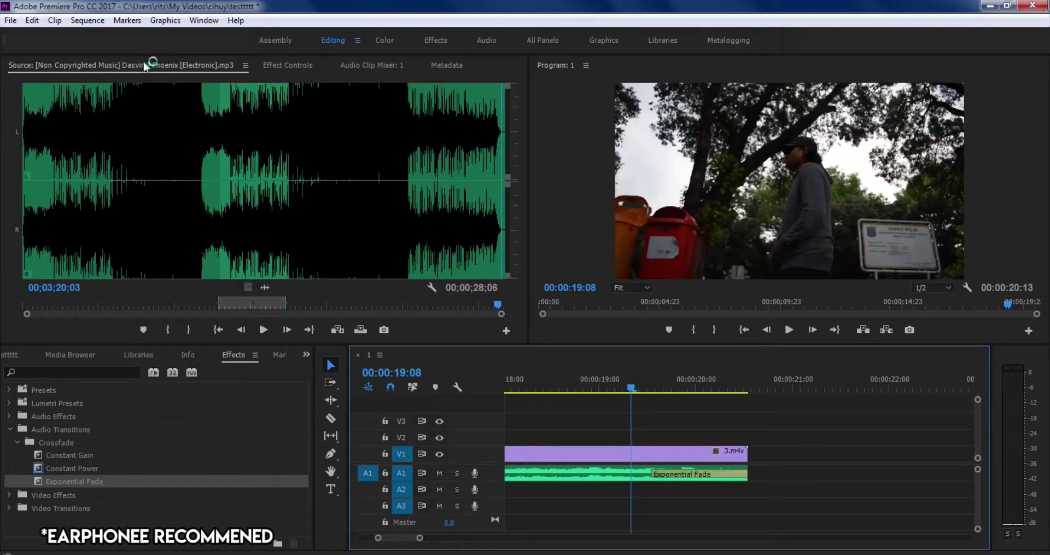
# Collapse the Crossfade and Audio Transitions groups in the effects list.
pyautogui.click(16, 442)
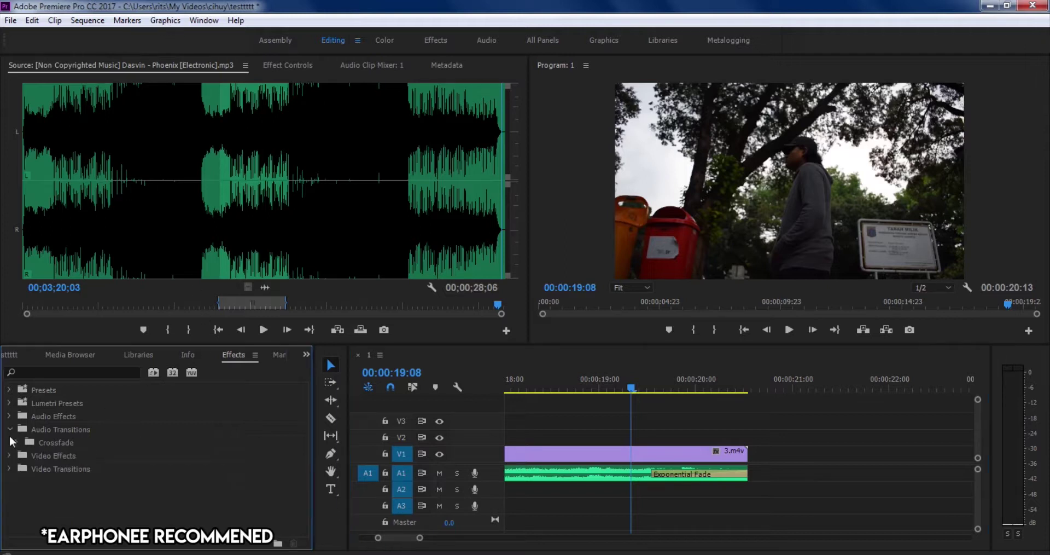
pyautogui.click(10, 429)
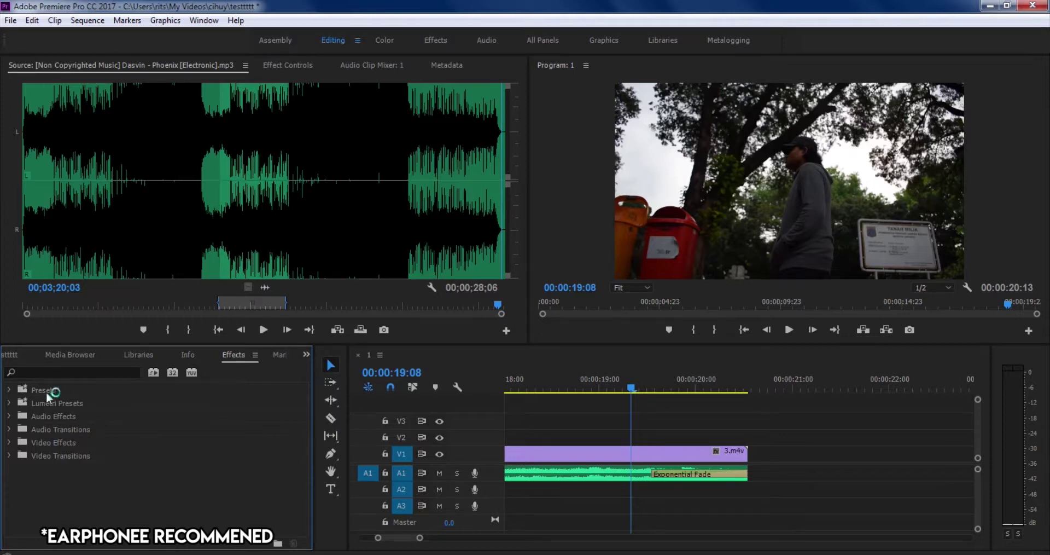
pyautogui.click(10, 391)
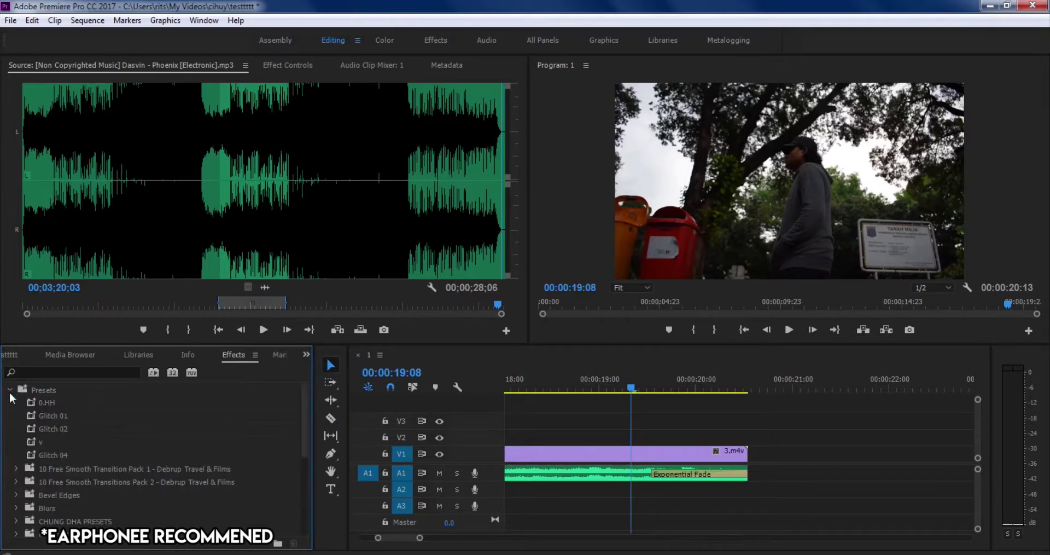
pyautogui.click(9, 391)
# Play the sequence from its start and scrub through the clips to preview the whole edit.
pyautogui.moveTo(630, 389)
pyautogui.mouseDown()
pyautogui.moveTo(651, 388)
pyautogui.moveTo(639, 387)
pyautogui.mouseUp()
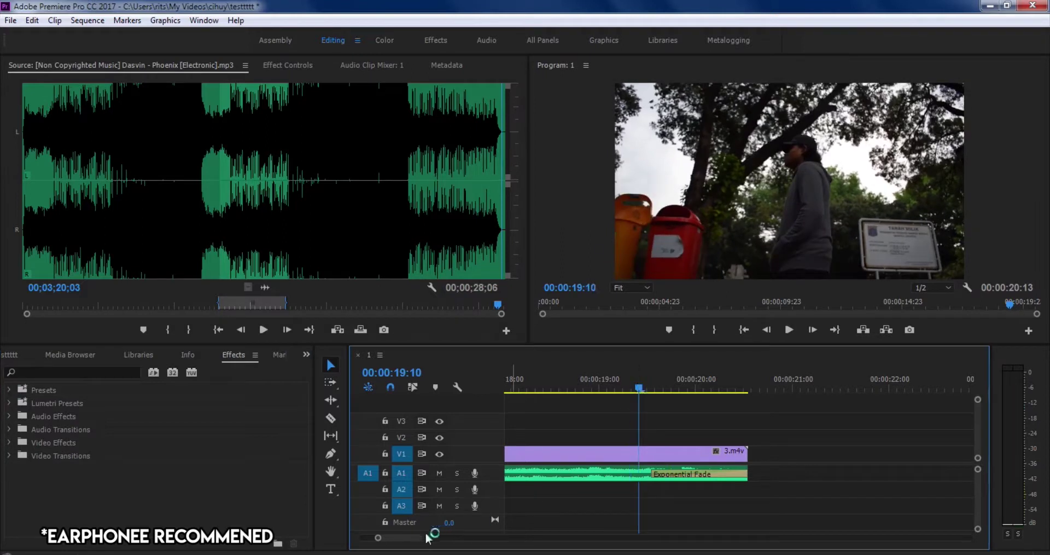
pyautogui.moveTo(420, 537); pyautogui.dragTo(518, 540)
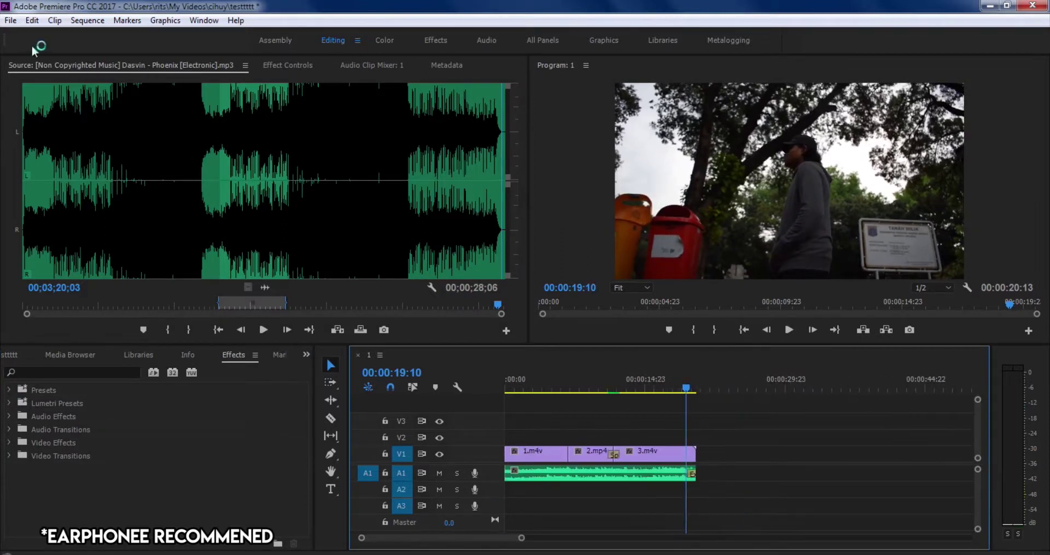
pyautogui.press('Home')
pyautogui.click(791, 329)
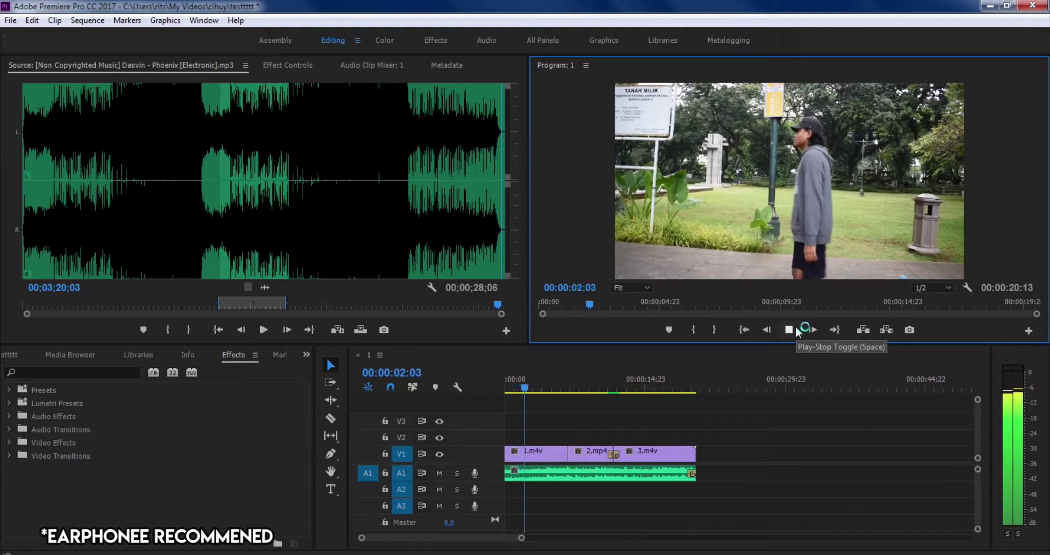
pyautogui.press('space')
pyautogui.click(531, 394)
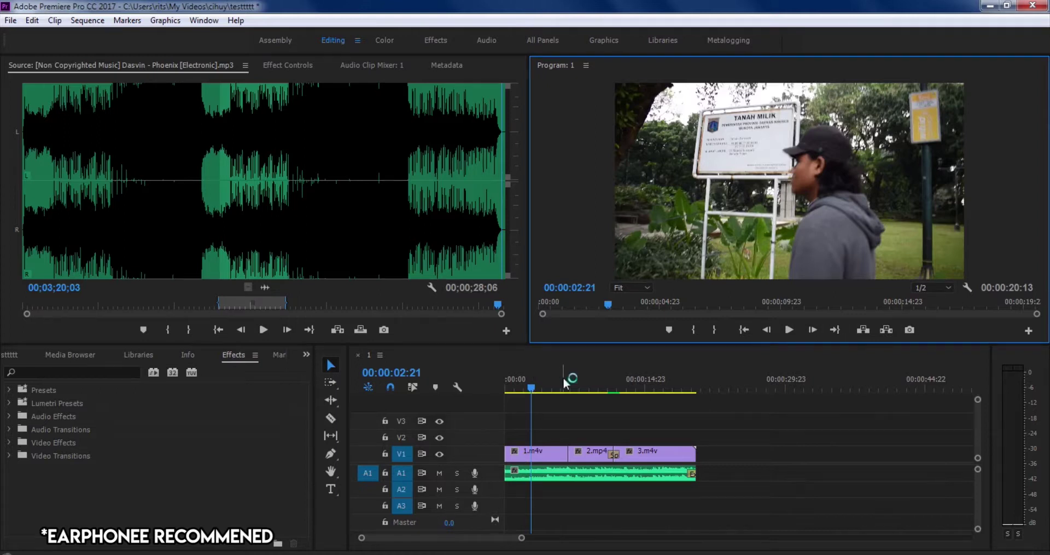
pyautogui.moveTo(534, 392); pyautogui.dragTo(585, 395)
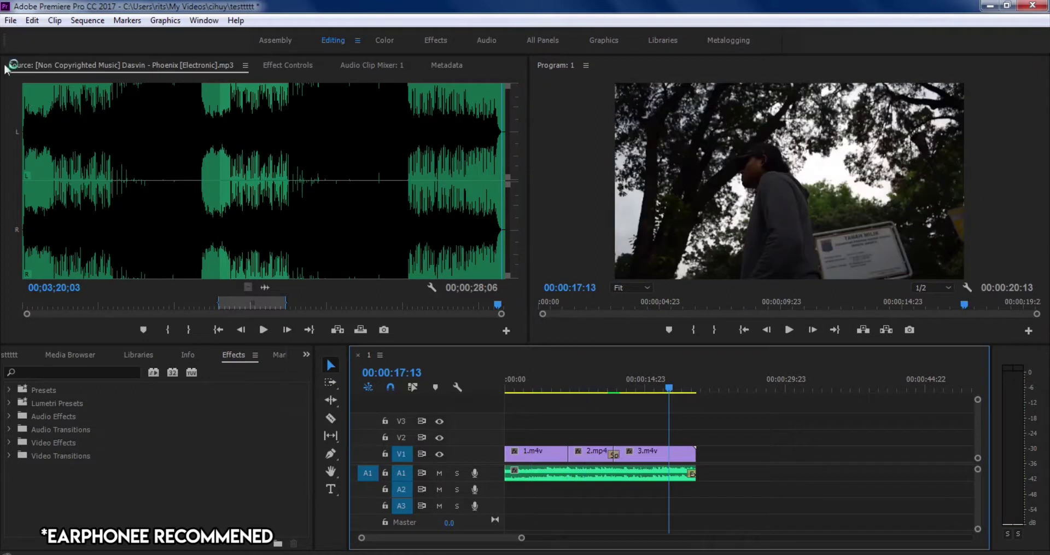
# Open the media export settings for the sequence and choose H.264 as the format.
pyautogui.click(11, 22)
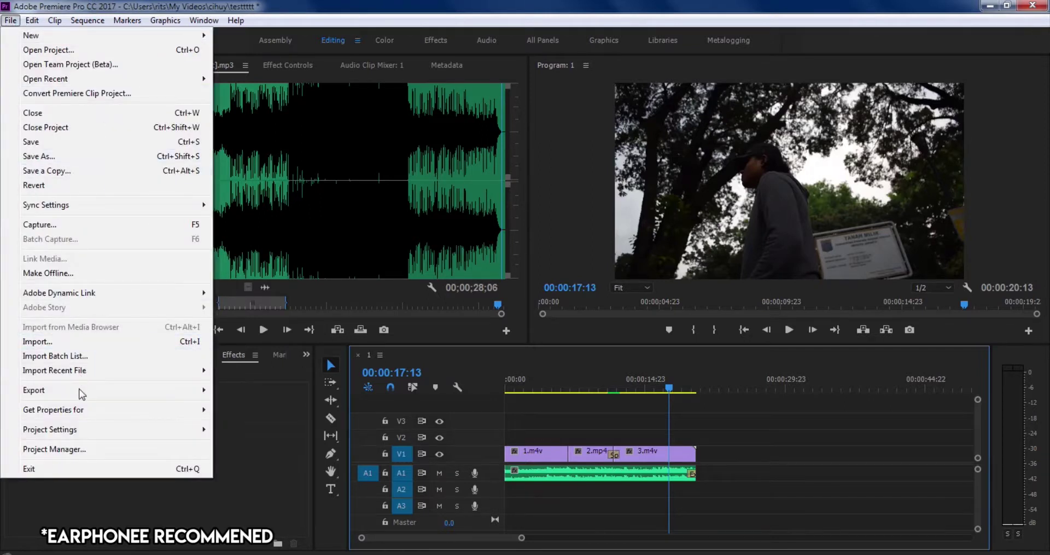
pyautogui.moveTo(82, 394)
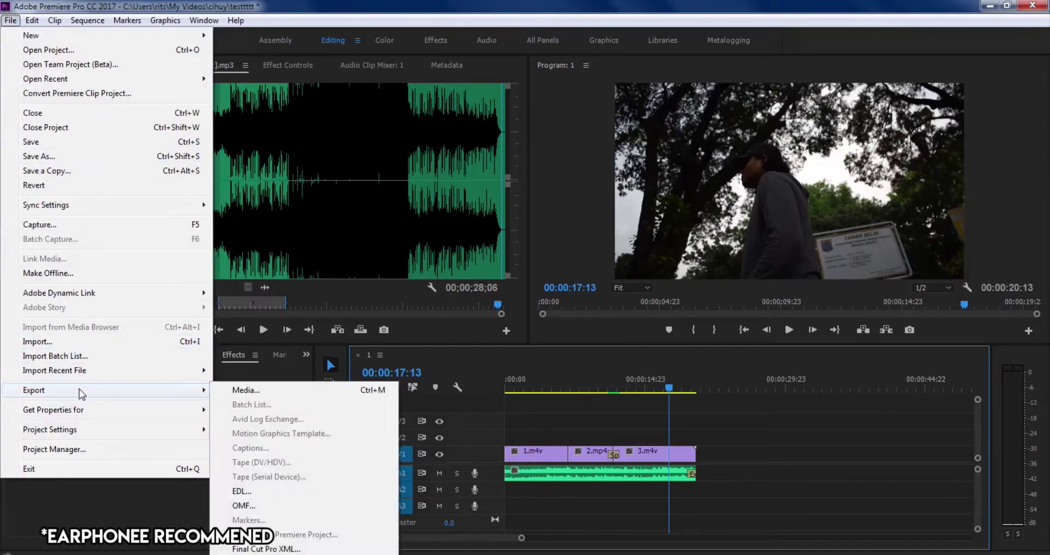
pyautogui.click(286, 391)
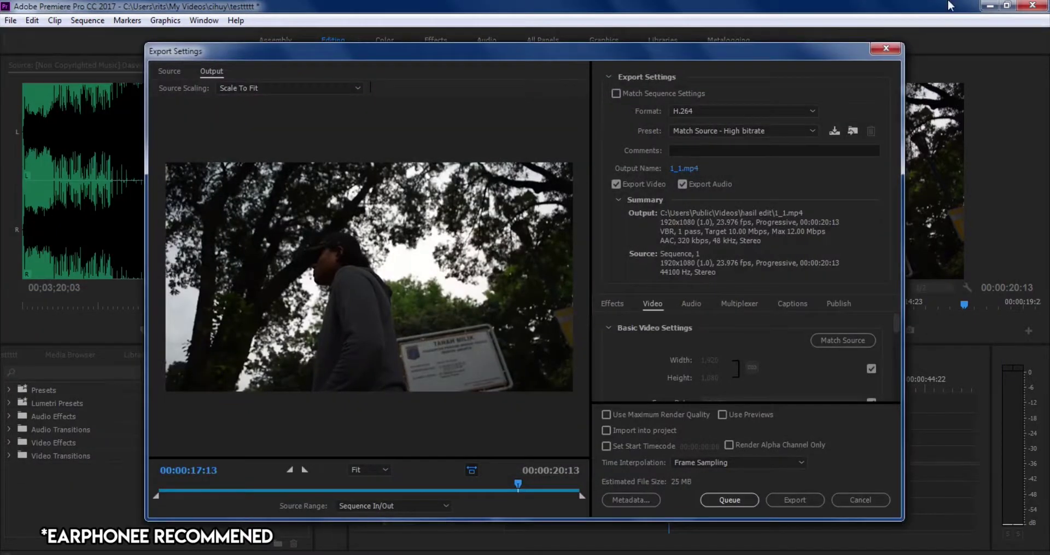
pyautogui.click(886, 48)
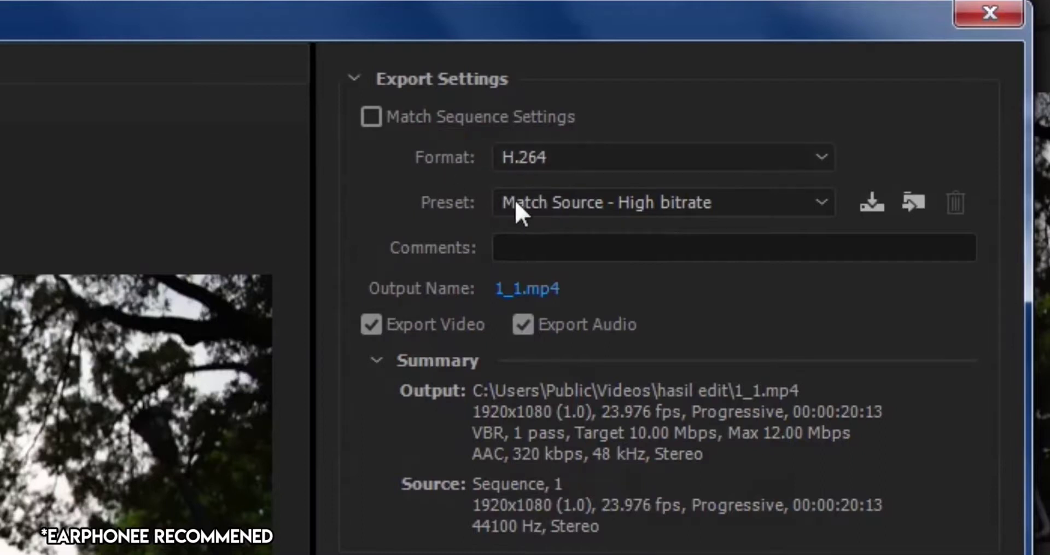
pyautogui.click(543, 158)
pyautogui.click(542, 158)
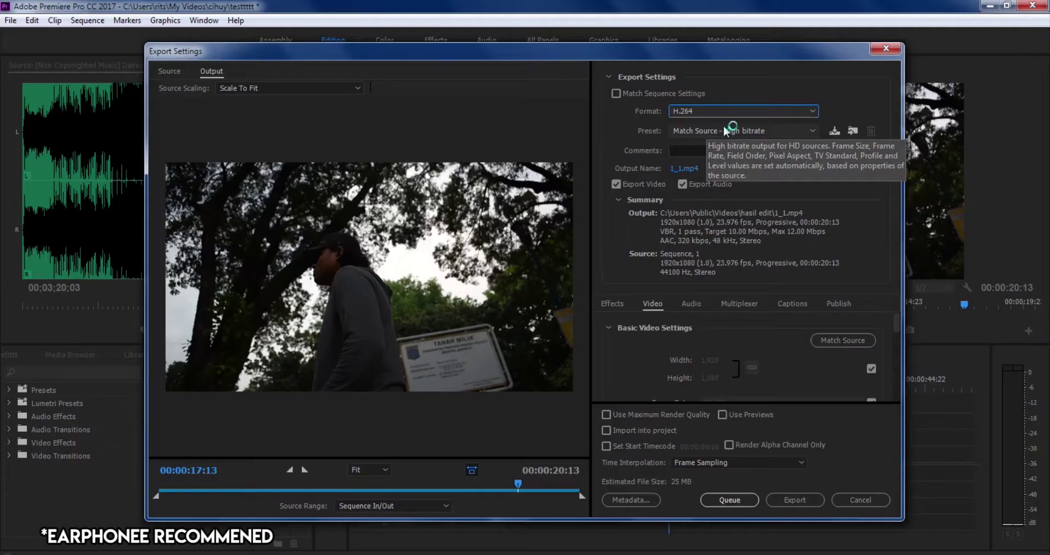
# Set the export preset to YouTube 1080p HD.
pyautogui.click(726, 130)
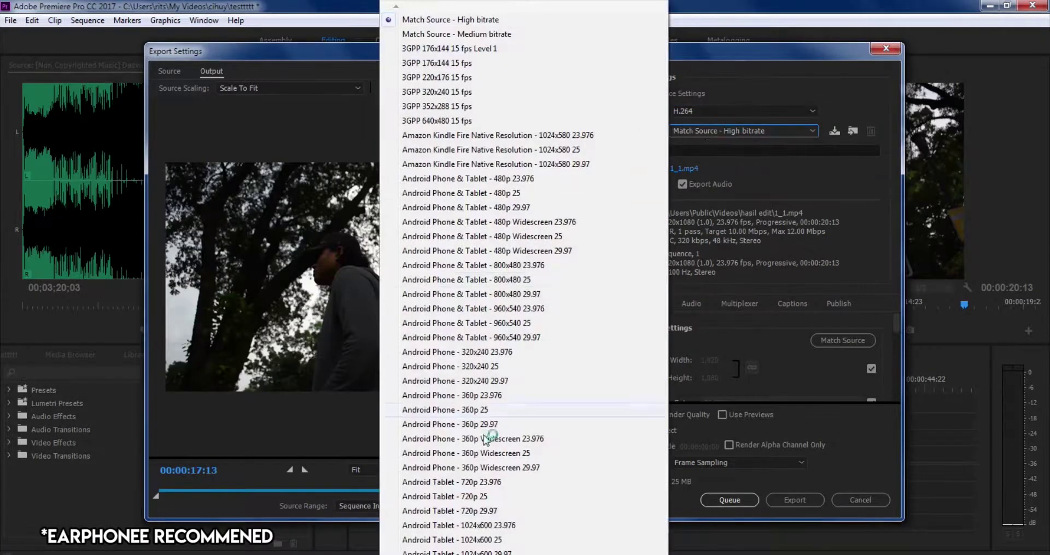
pyautogui.scroll(-5, 525, 274)
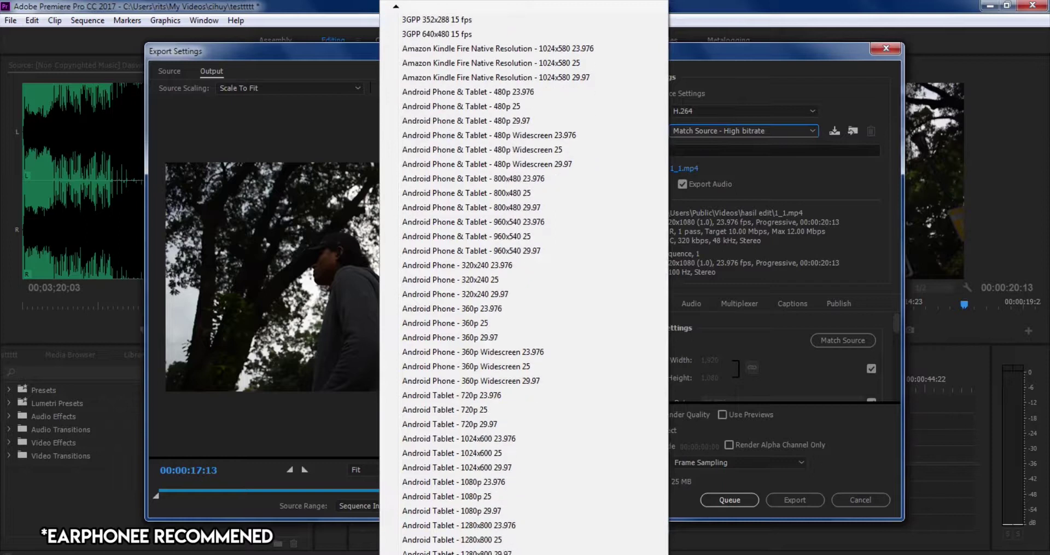
pyautogui.scroll(-6, 525, 274)
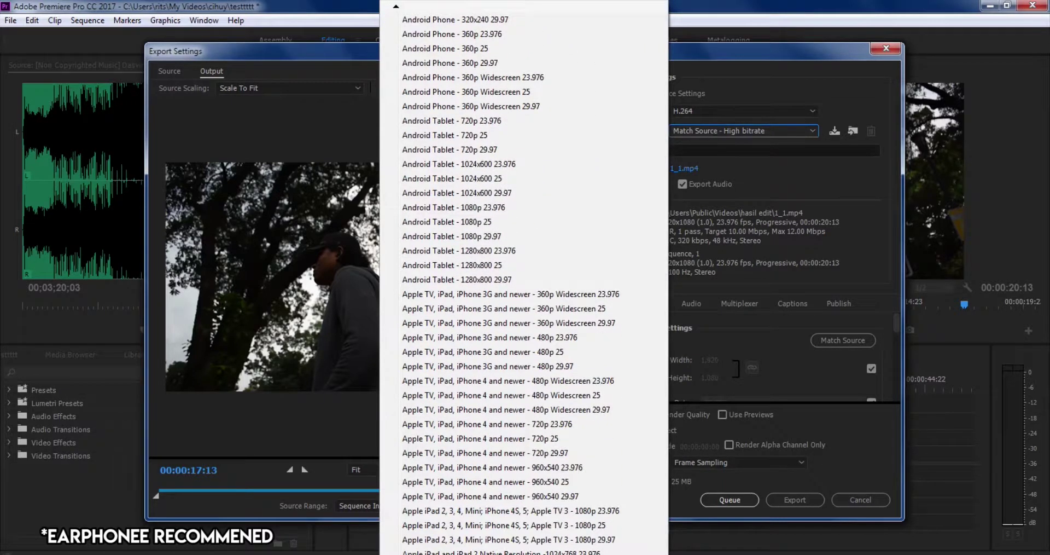
pyautogui.scroll(-6, 525, 274)
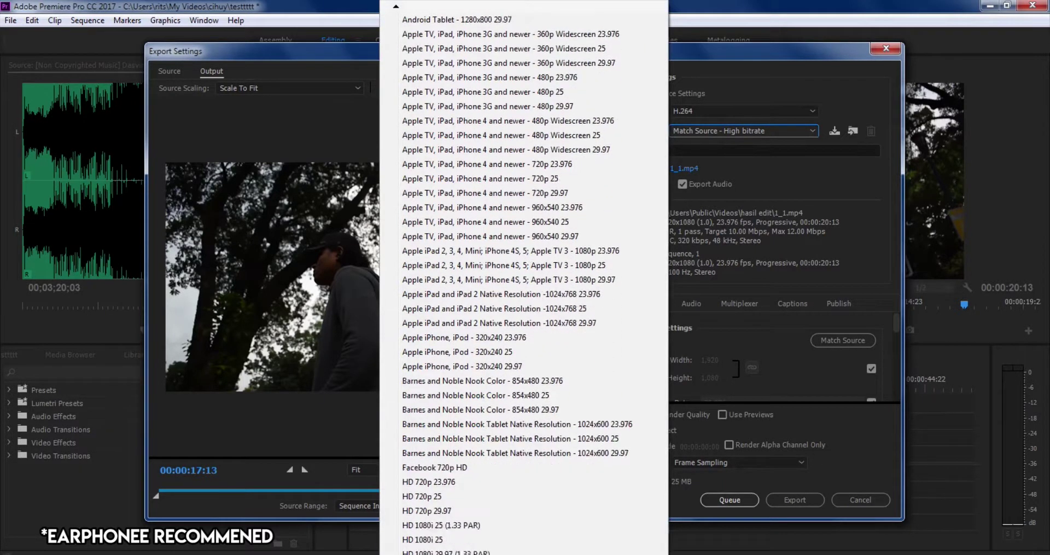
pyautogui.scroll(-1, 454, 416)
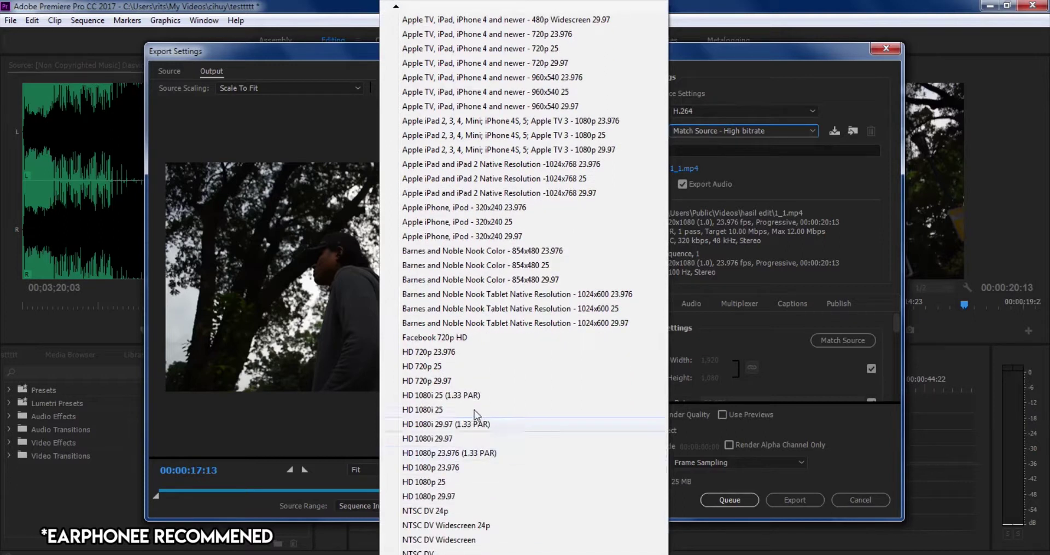
pyautogui.click(449, 367)
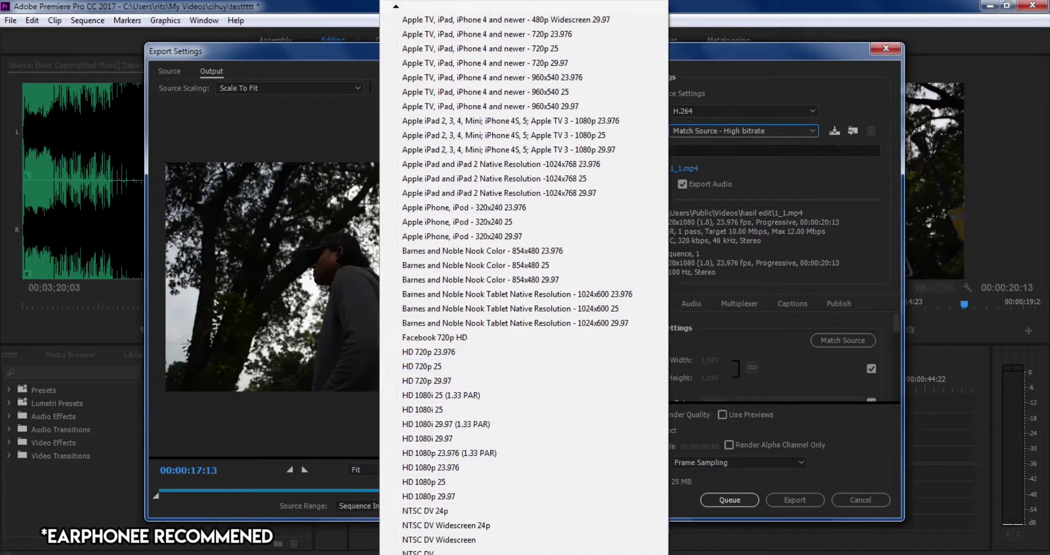
pyautogui.scroll(-8, 526, 273)
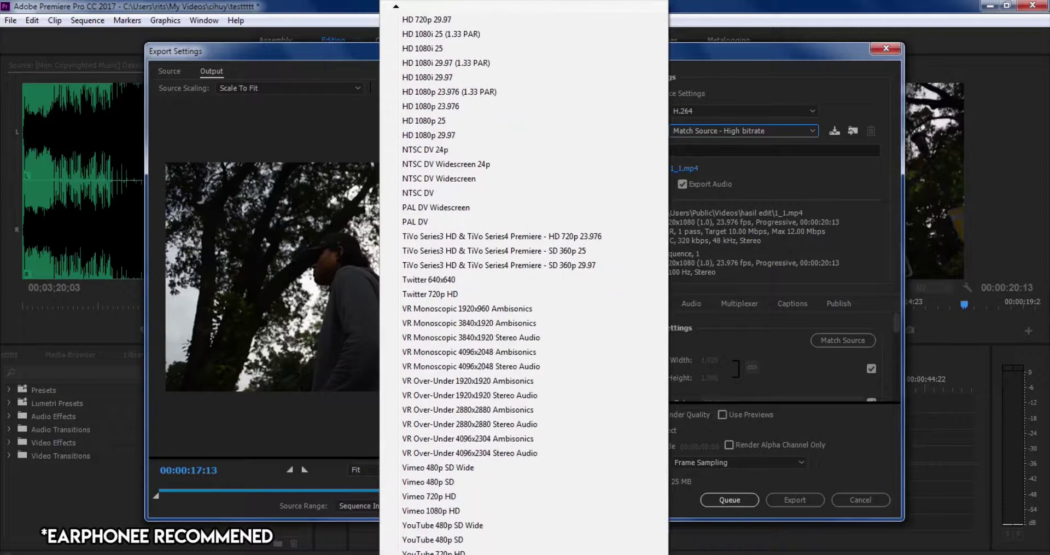
pyautogui.scroll(-1, 526, 274)
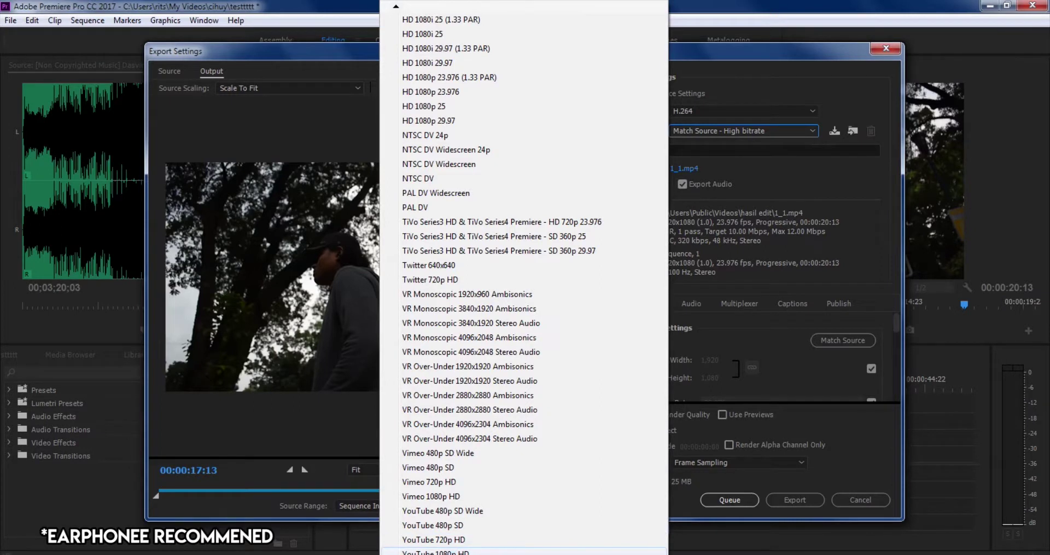
pyautogui.click(444, 552)
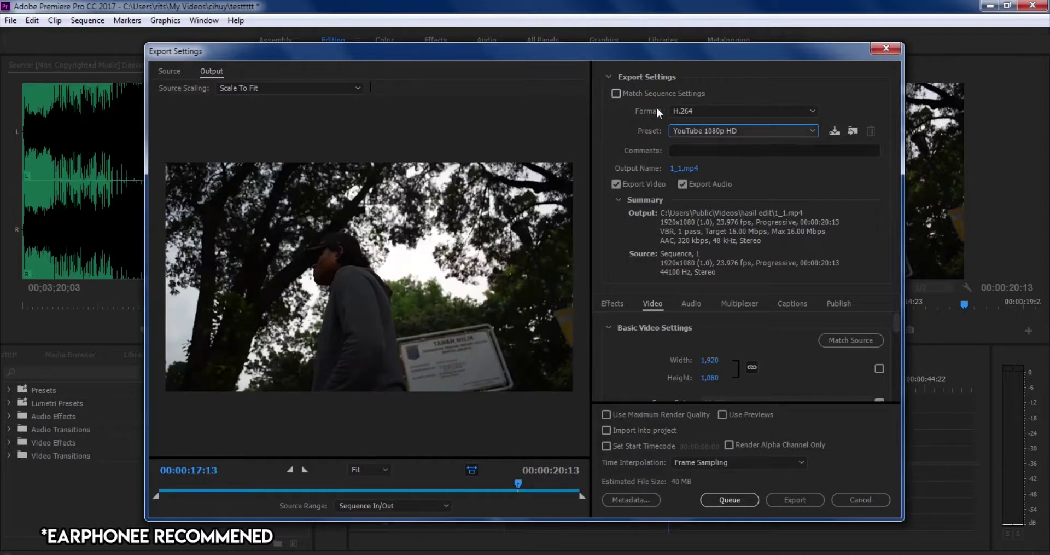
pyautogui.click(674, 166)
pyautogui.click(676, 167)
pyautogui.press('Escape')
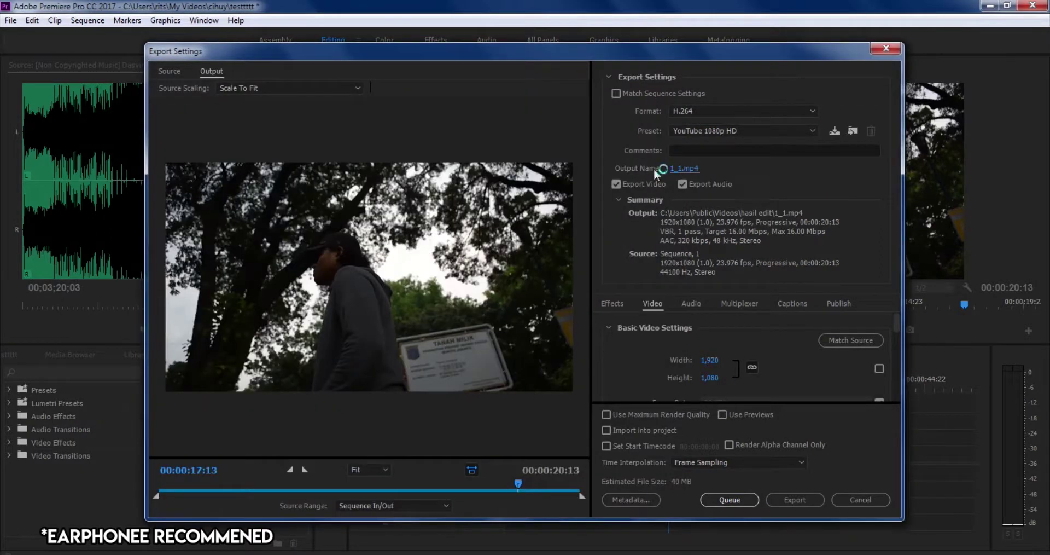
# Open the output file's save location, go to the Videos library and name the file uhuy.
pyautogui.click(691, 168)
pyautogui.click(382, 235)
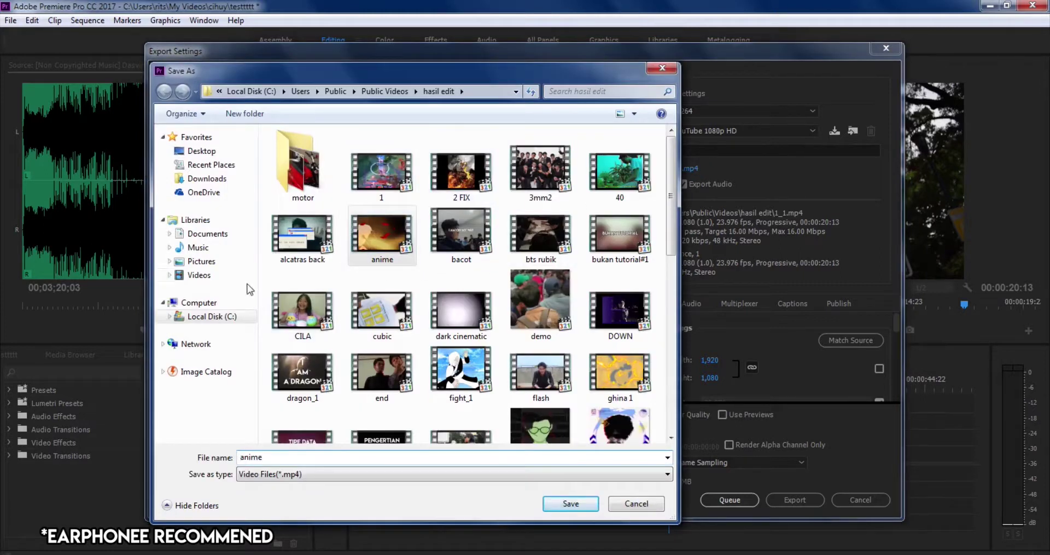
pyautogui.click(266, 278)
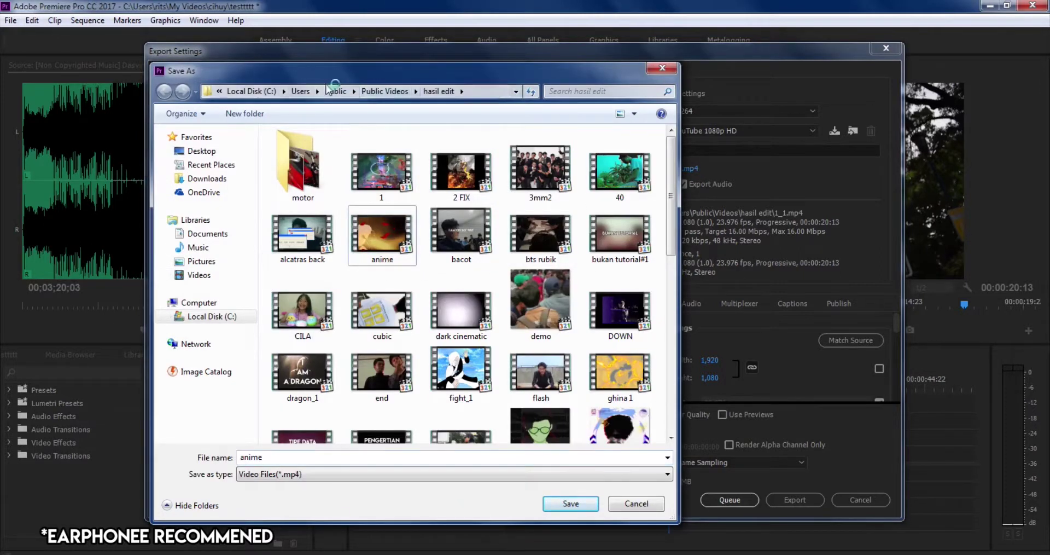
pyautogui.click(216, 275)
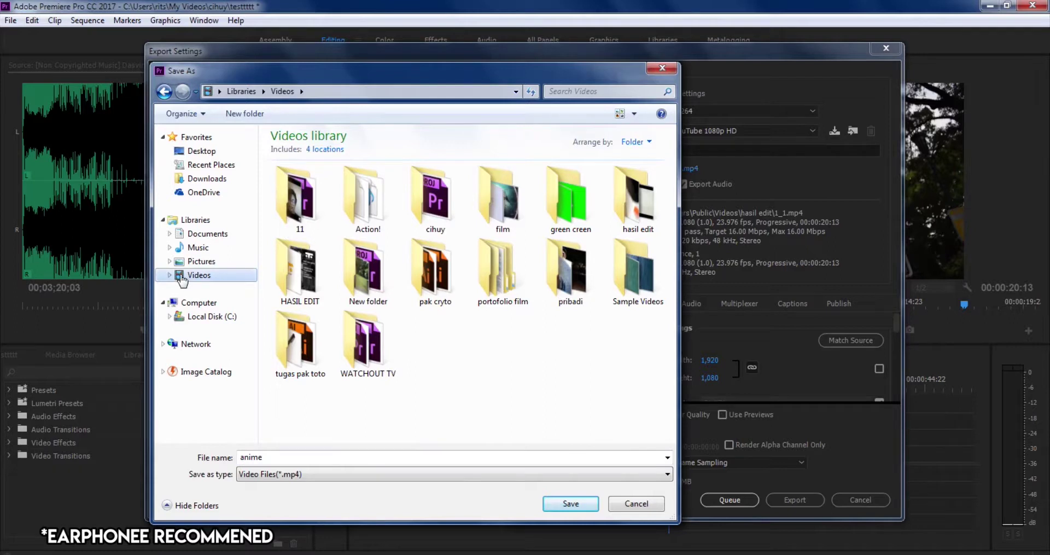
pyautogui.doubleClick(322, 458)
pyautogui.press('BackSpace')
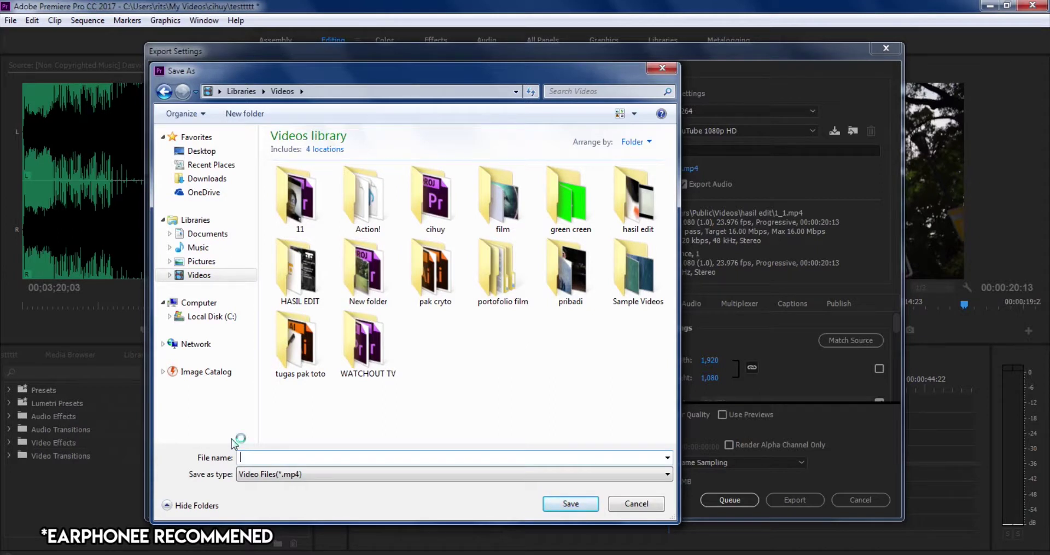
pyautogui.write('uhuy')
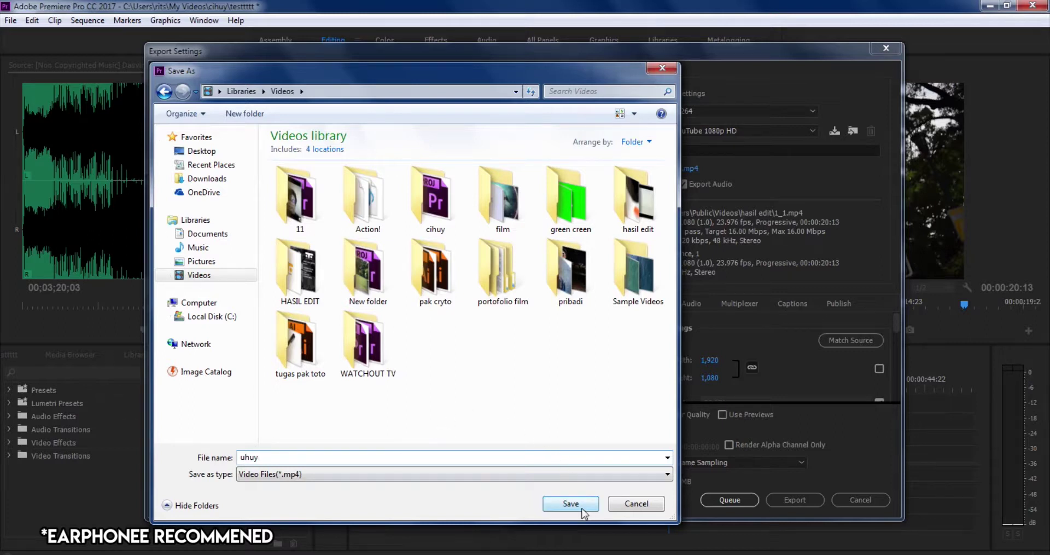
# Create a folder named tezt in the Videos library and set it as the output file's destination.
pyautogui.rightClick(434, 354)
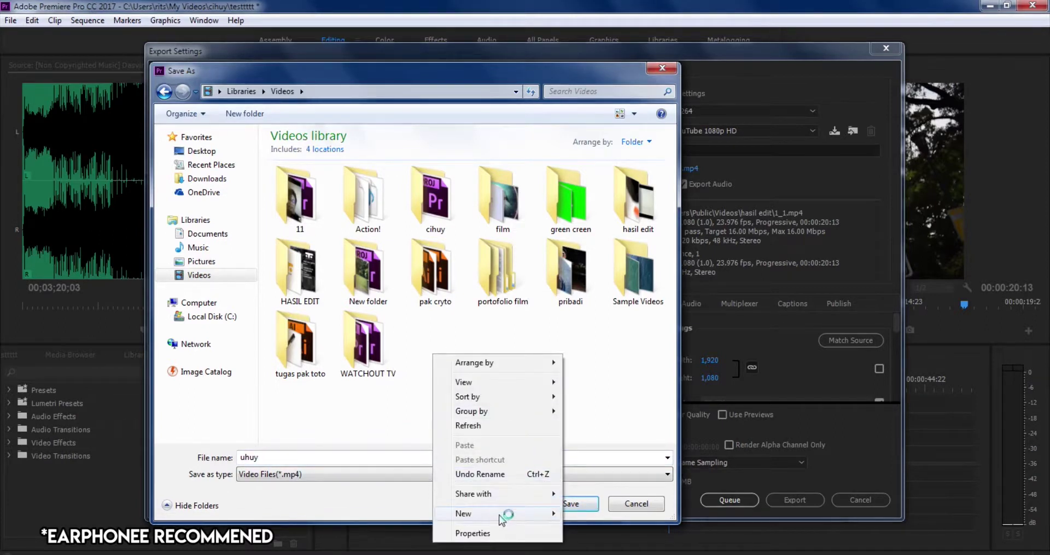
pyautogui.moveTo(495, 513)
pyautogui.click(581, 335)
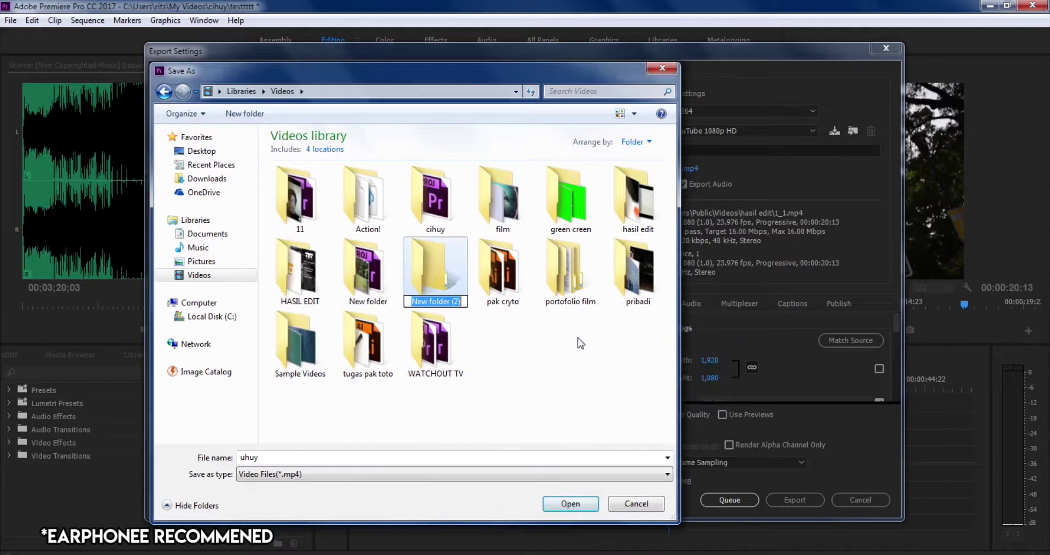
pyautogui.write('tet')
pyautogui.press('BackSpace')
pyautogui.write('zt')
pyautogui.press('Return')
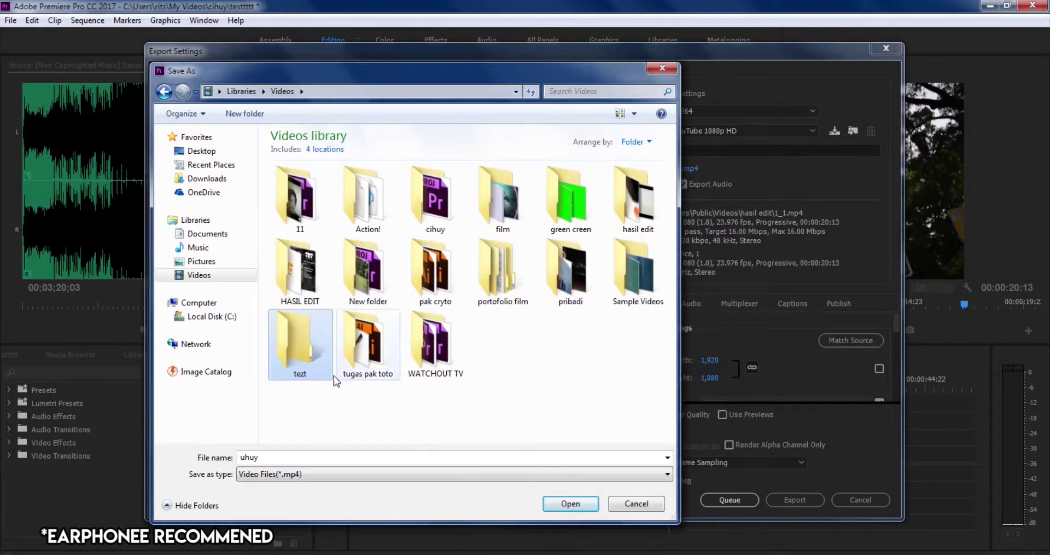
pyautogui.doubleClick(309, 369)
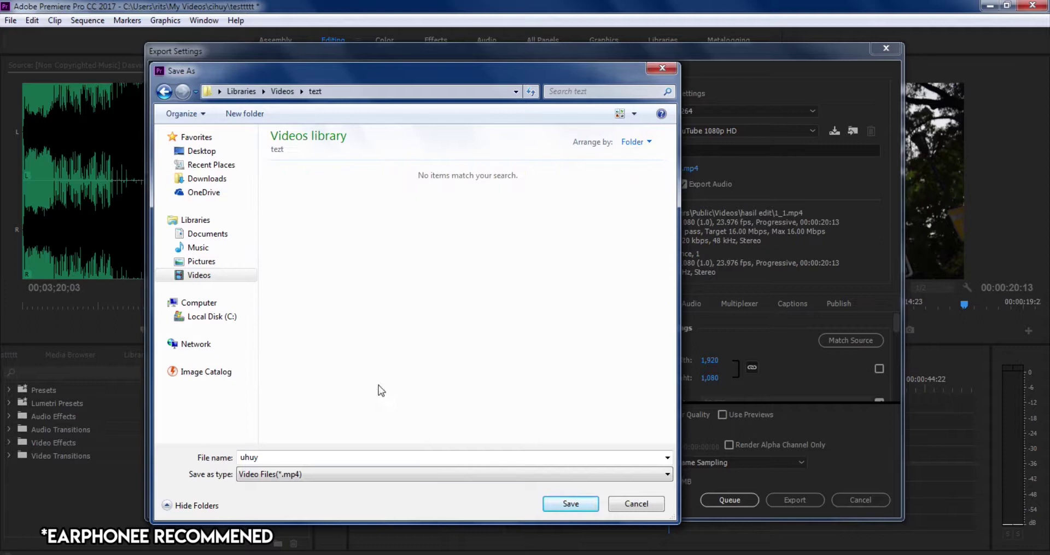
pyautogui.click(571, 503)
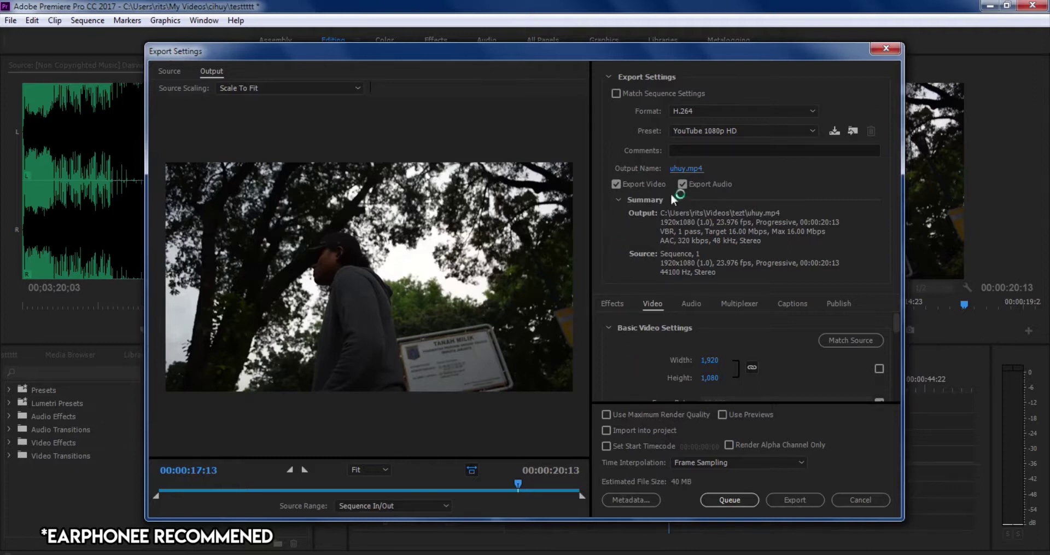
# Review the export's basic video settings, bitrate settings and advanced settings.
pyautogui.scroll(-5, 764, 320)
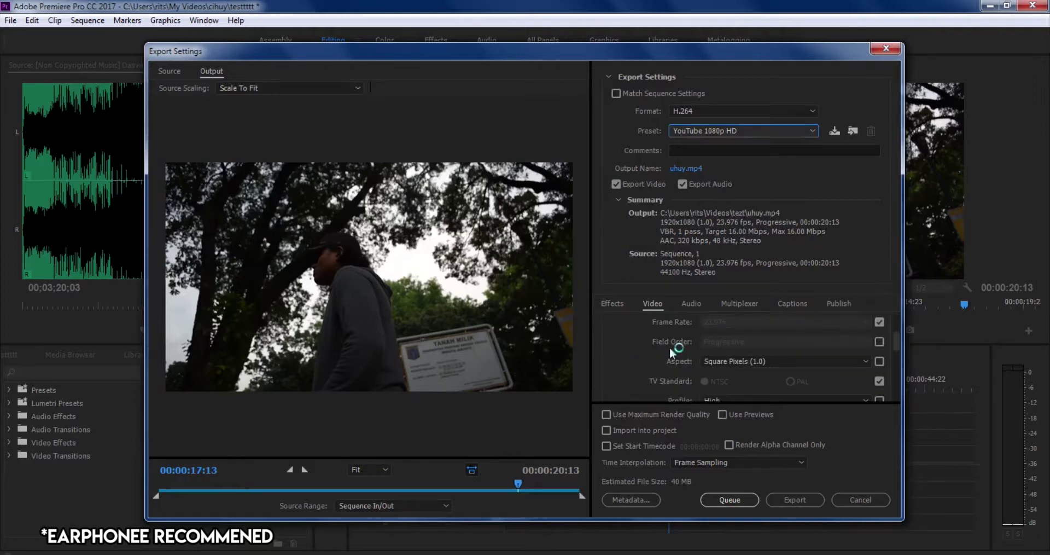
pyautogui.scroll(3, 622, 356)
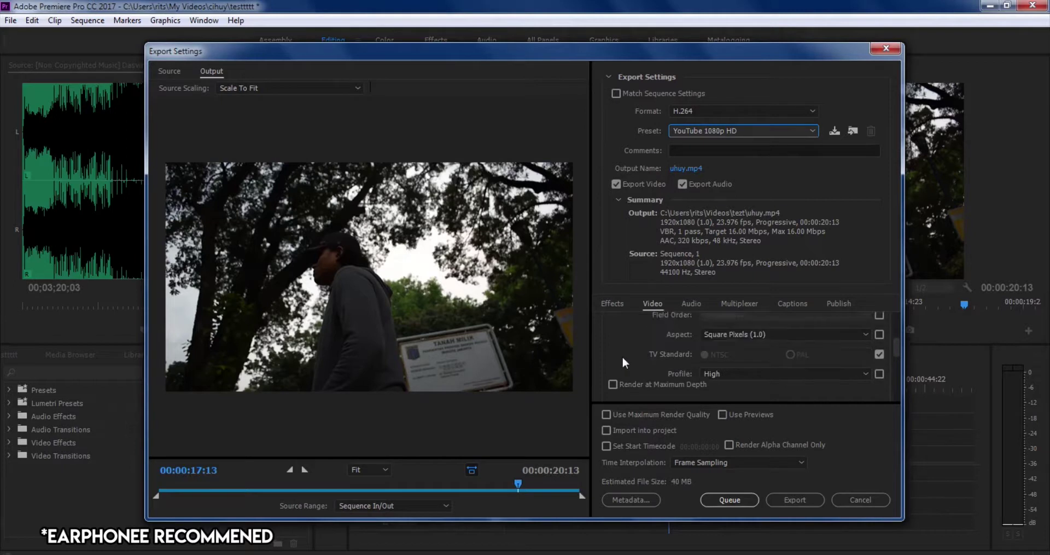
pyautogui.scroll(1, 622, 356)
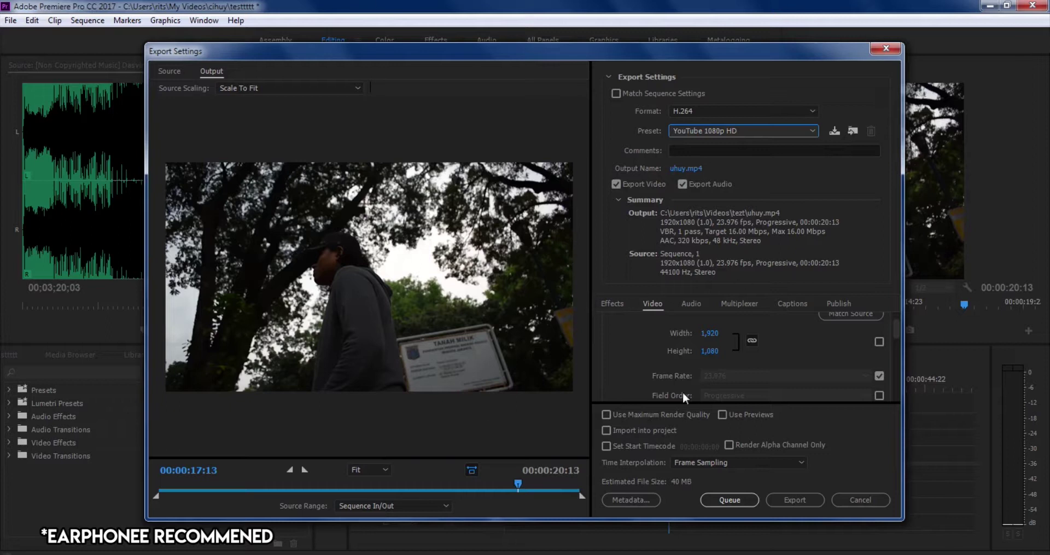
pyautogui.scroll(-6, 630, 330)
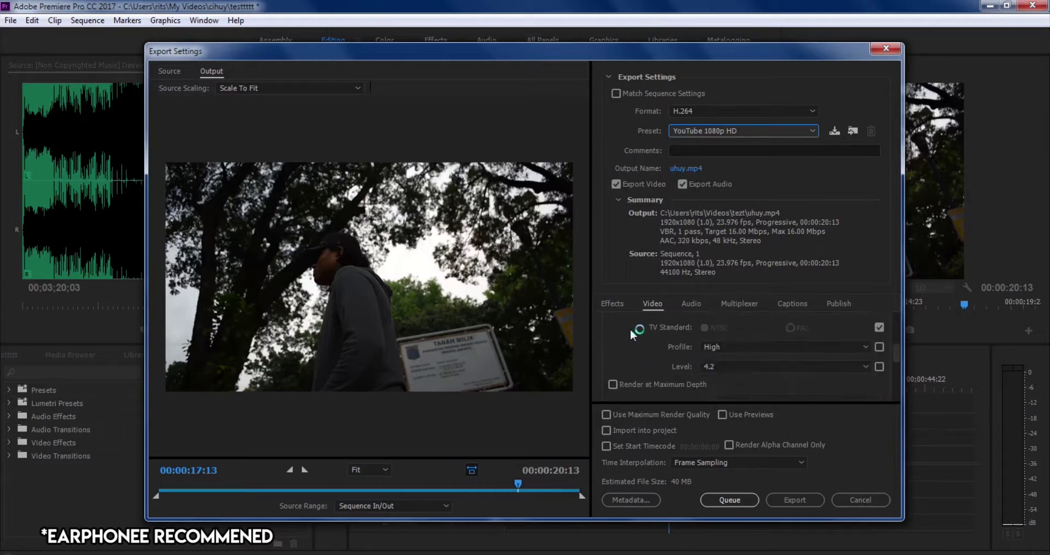
pyautogui.scroll(-3, 644, 336)
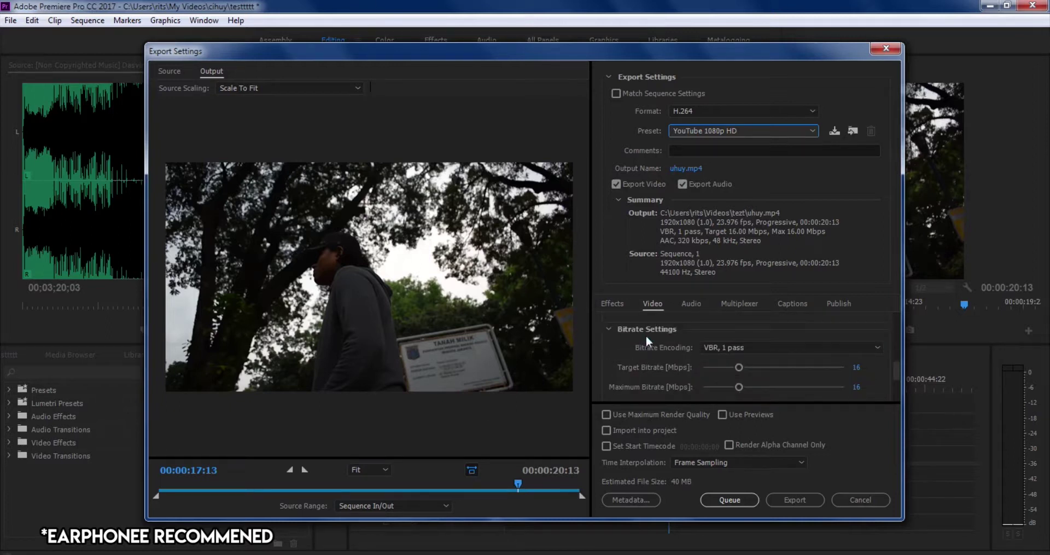
pyautogui.scroll(-1, 645, 334)
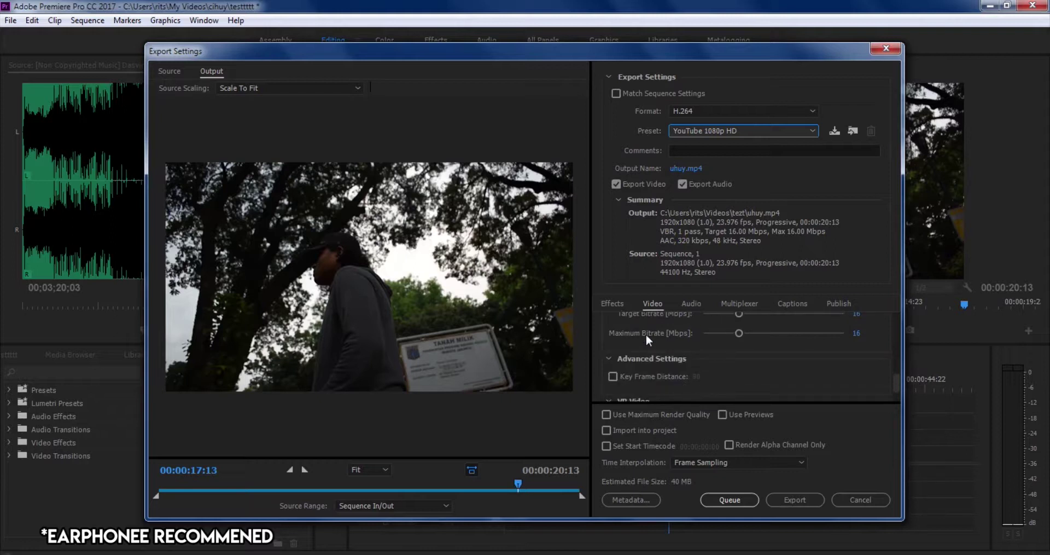
pyautogui.scroll(-1, 655, 352)
pyautogui.scroll(4, 655, 353)
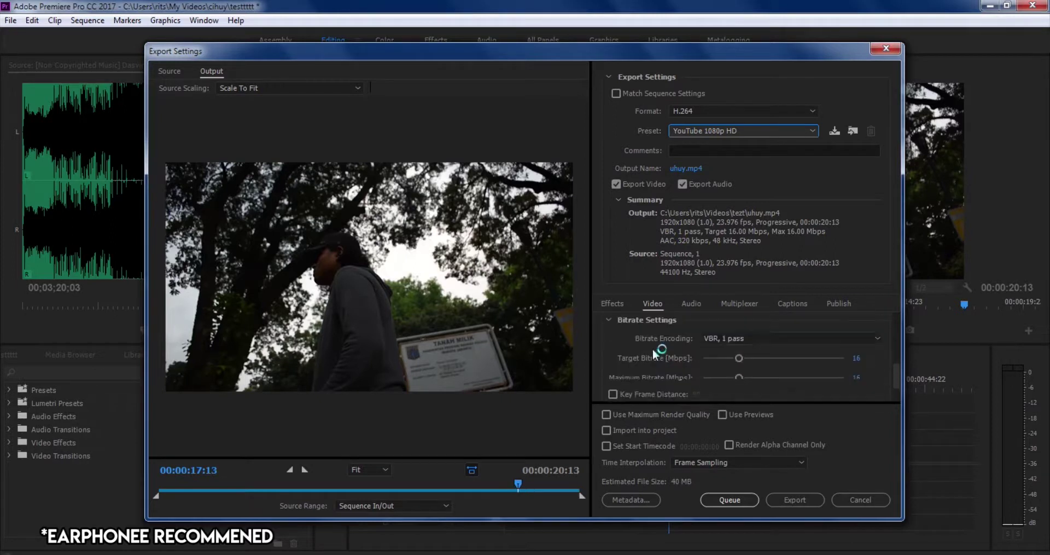
pyautogui.scroll(6, 653, 348)
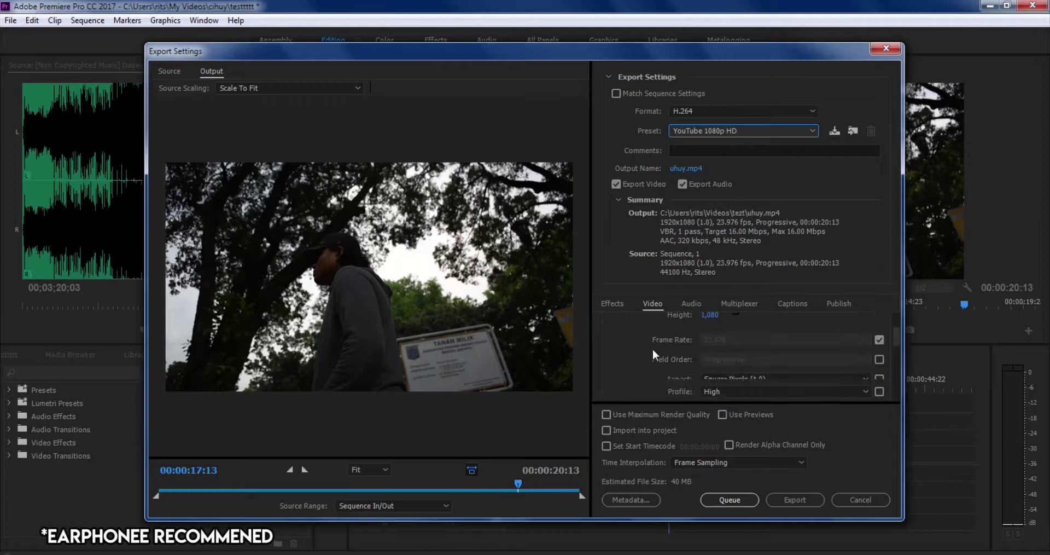
pyautogui.scroll(-5, 653, 350)
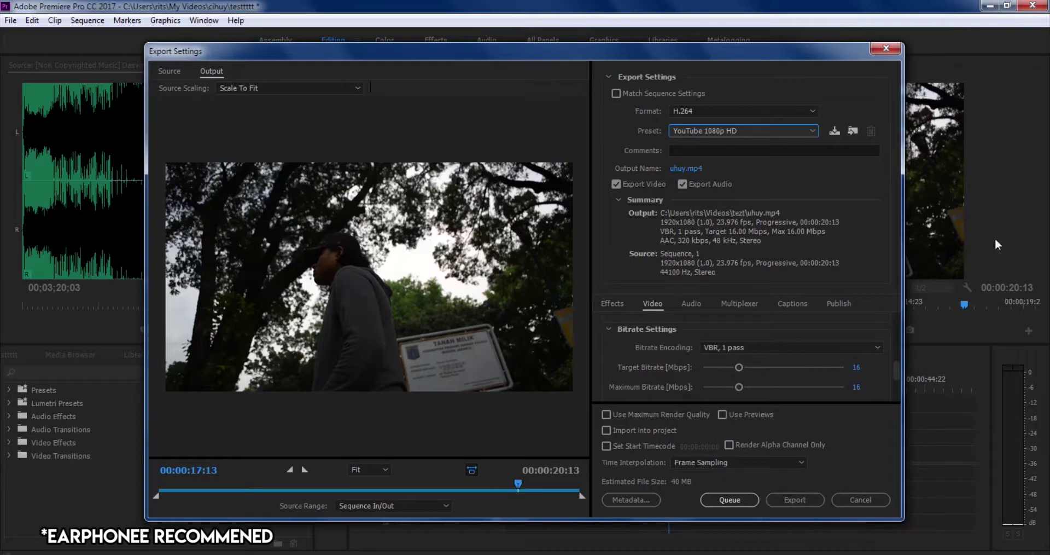
# Export the sequence with the chosen settings and move the timeline playhead back to about 00:00:10:18.
pyautogui.click(799, 498)
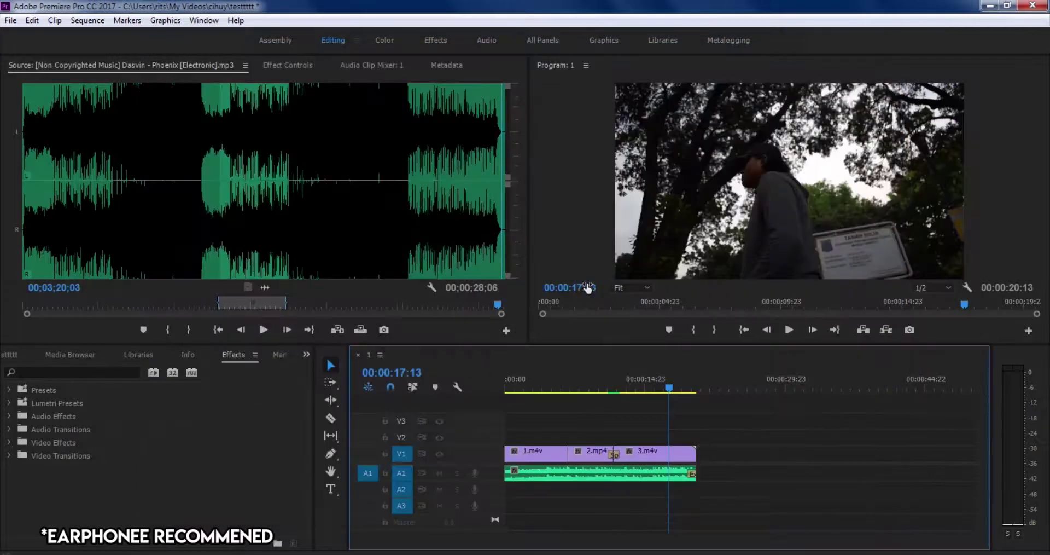
pyautogui.moveTo(632, 387); pyautogui.dragTo(621, 385)
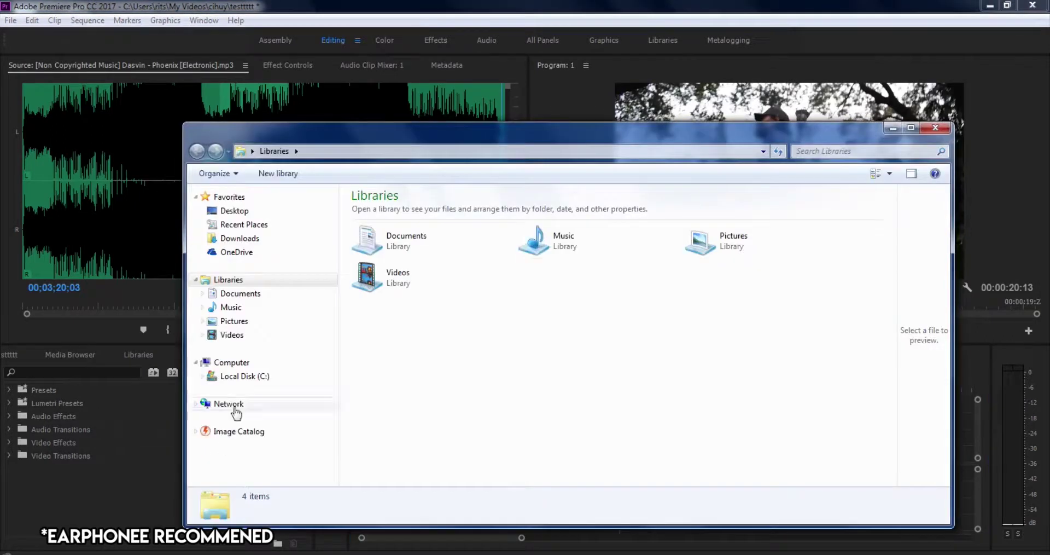
# In Windows Explorer, go to the tezt folder in the Videos library and play the exported uhuy video.
pyautogui.click(258, 336)
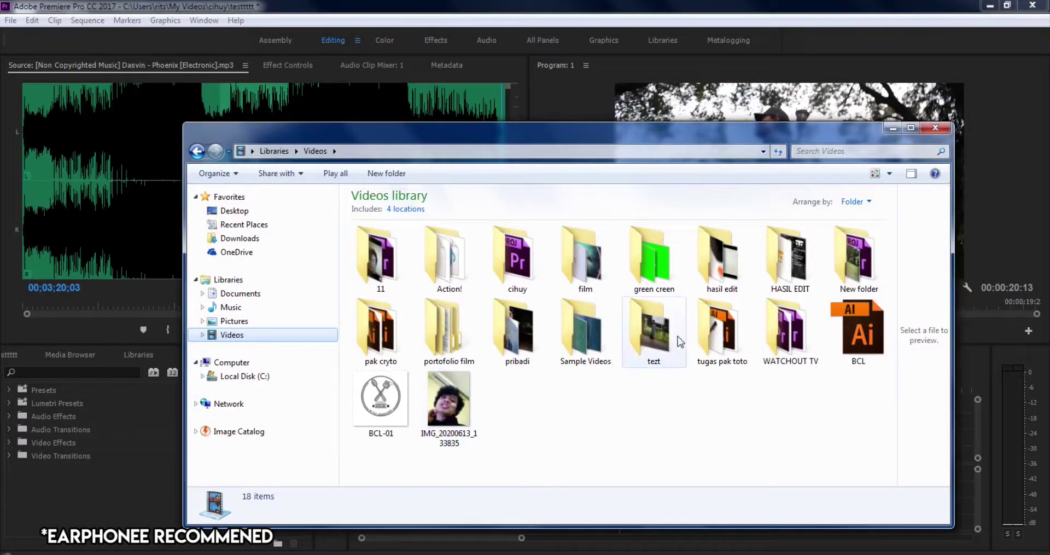
pyautogui.doubleClick(656, 336)
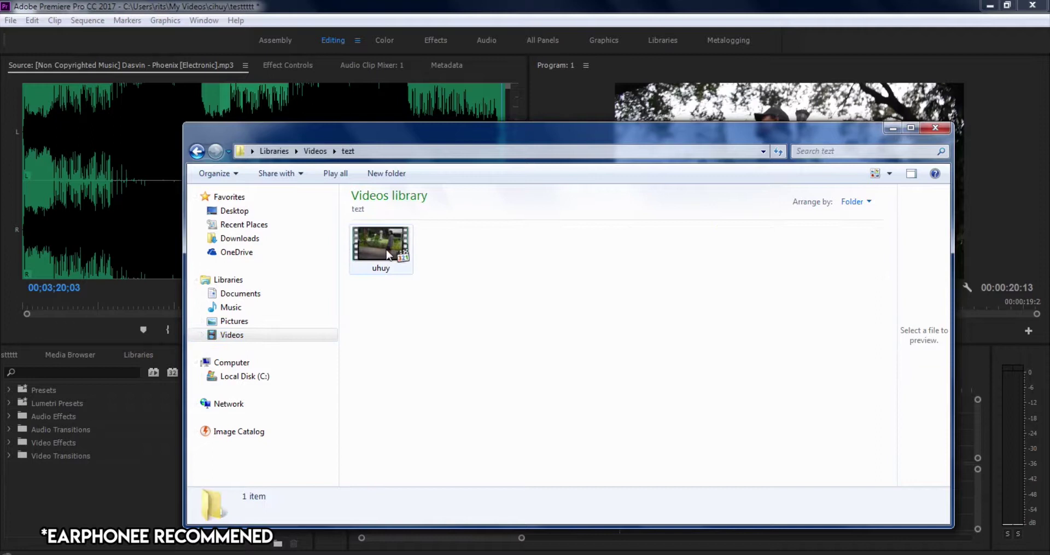
pyautogui.click(387, 255)
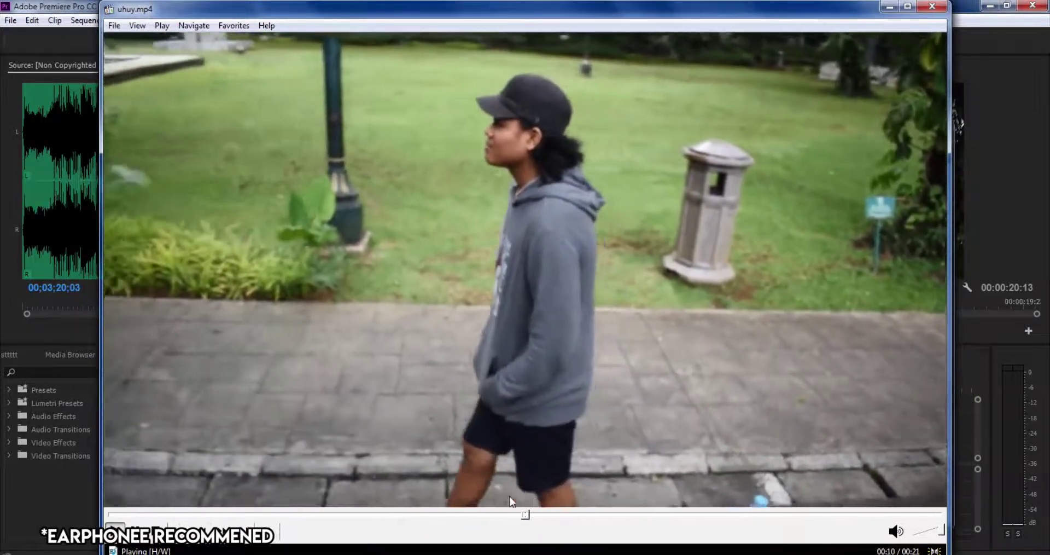
# Pause and resume the exported video to check it, close the player and minimize the folder window to return to Premiere Pro.
pyautogui.click(135, 526)
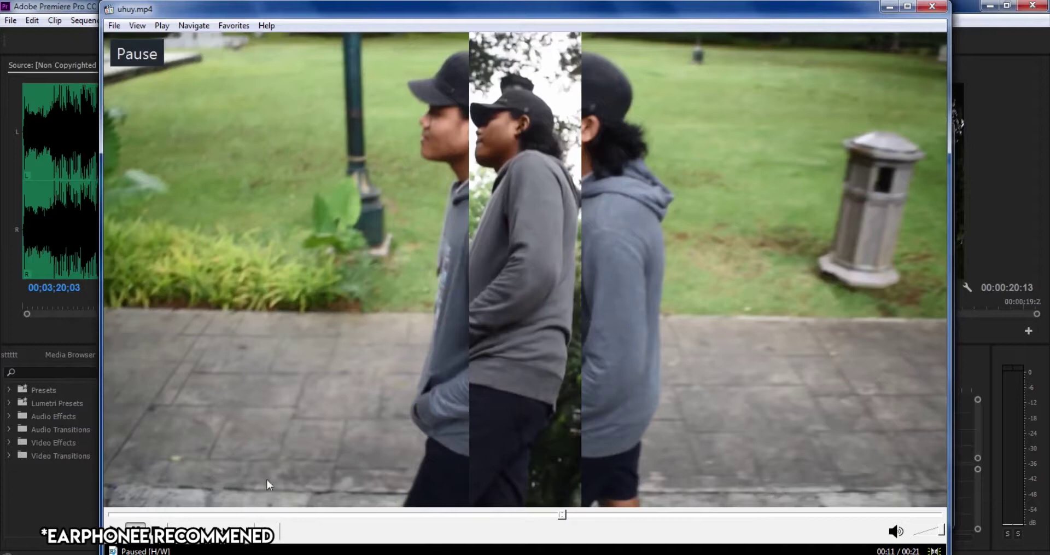
pyautogui.click(115, 526)
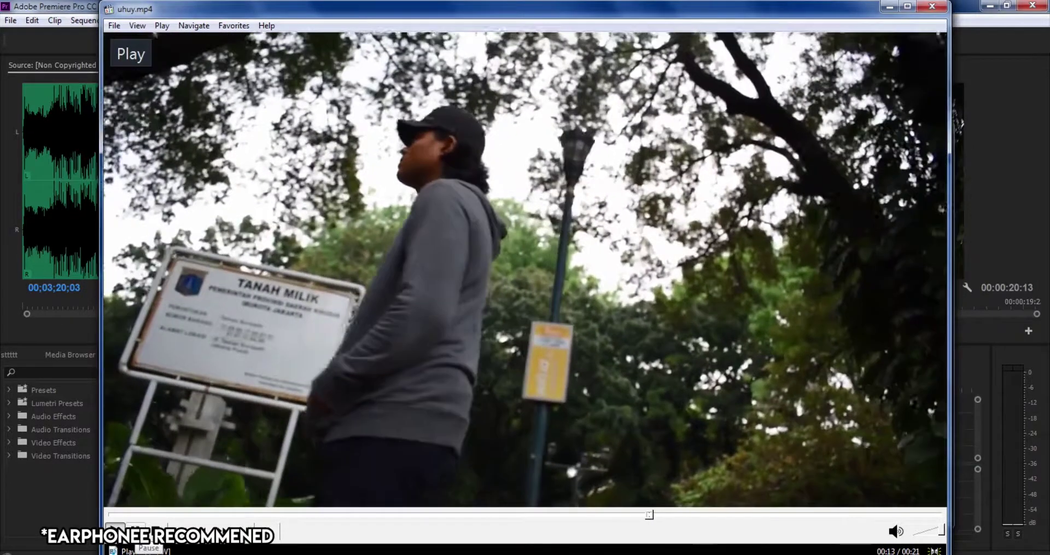
pyautogui.click(135, 526)
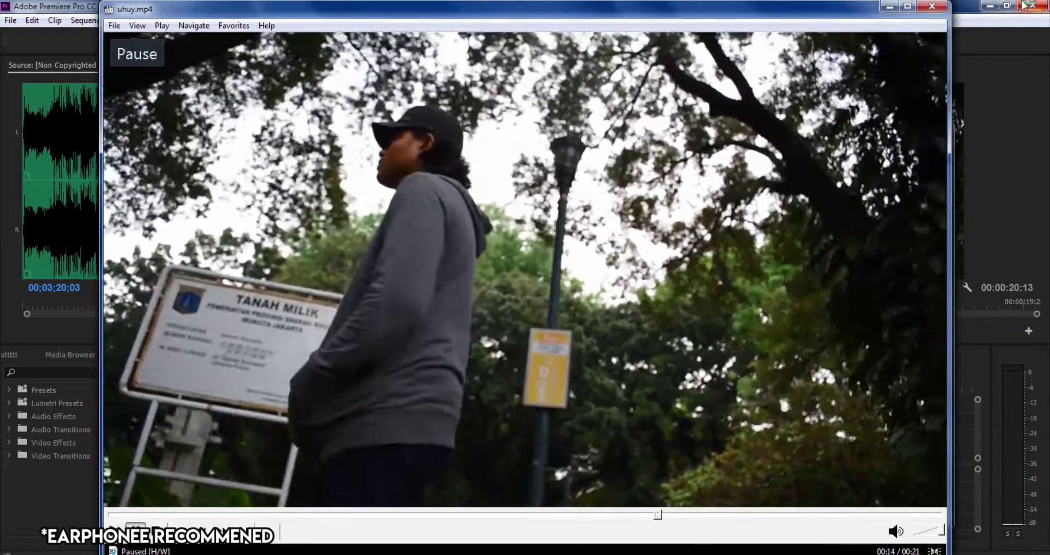
pyautogui.click(933, 8)
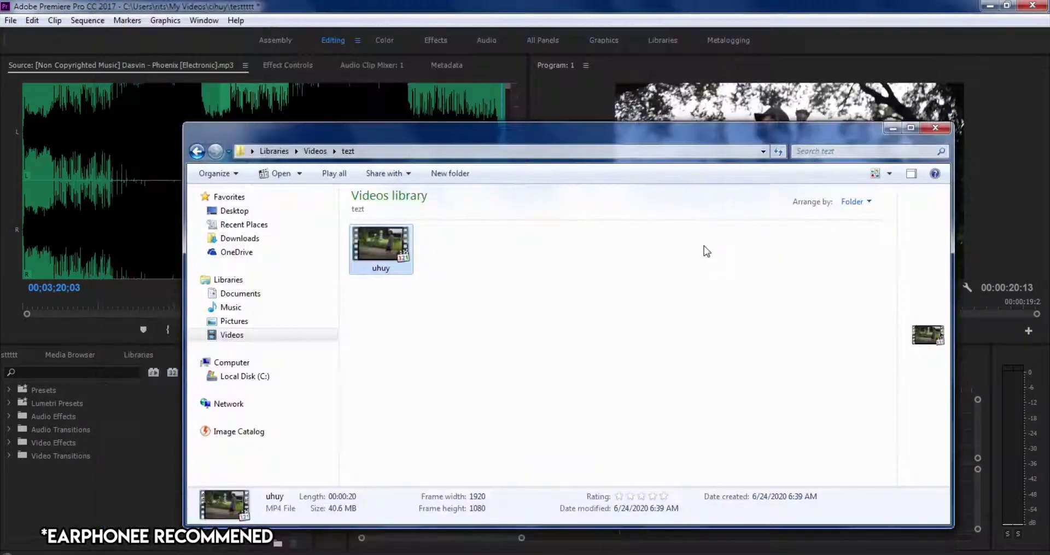
pyautogui.click(889, 130)
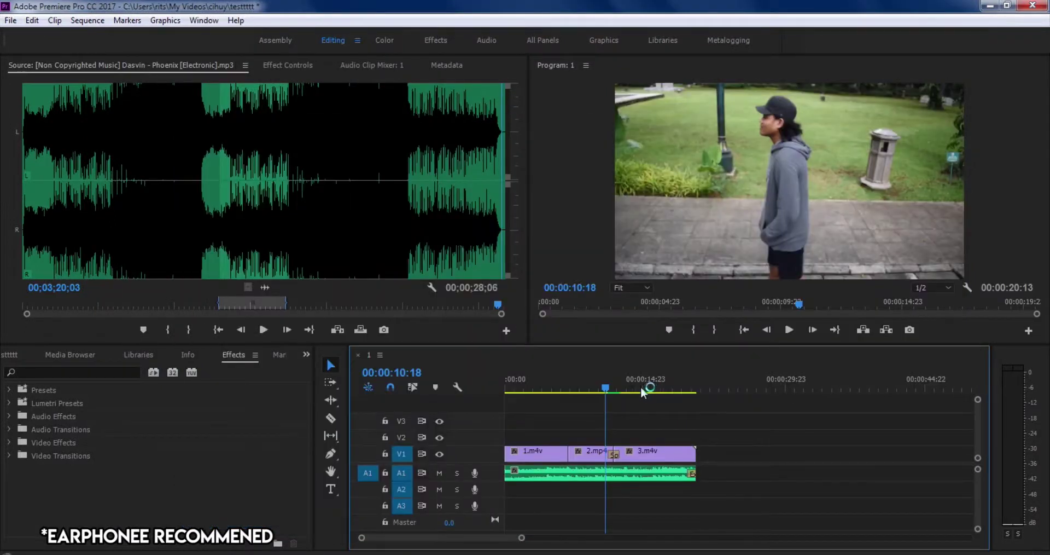